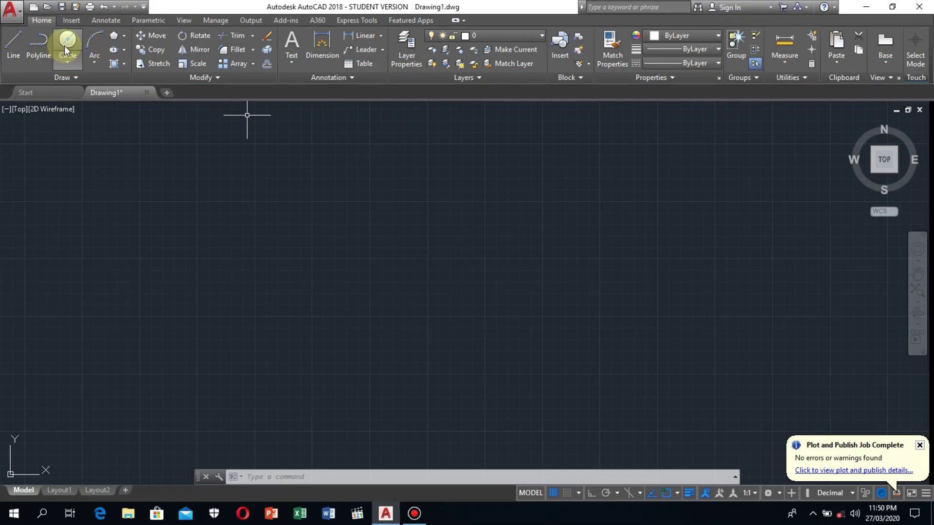
Draw the first circle, 117 in diameter, at the shield's centre
left_click(67, 42)
left_click(414, 233)
type("d")
key("Return")
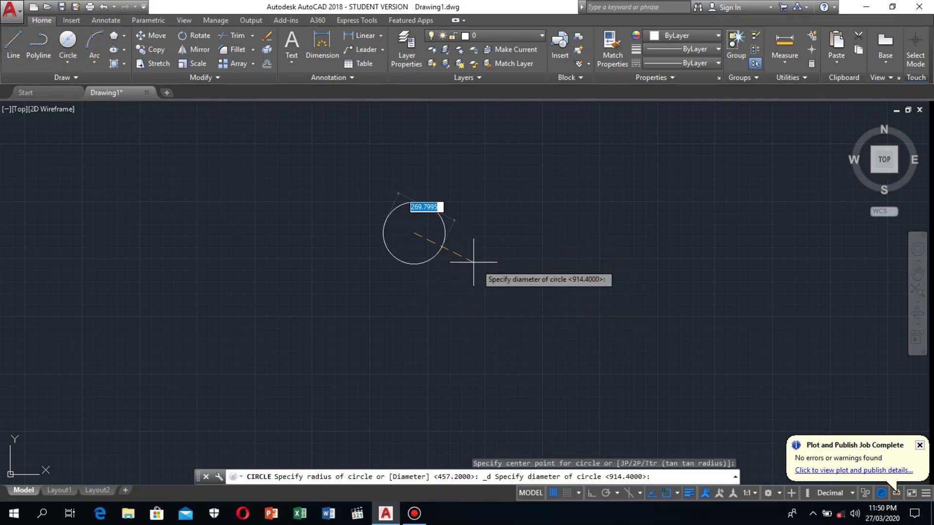
type("117")
key("Return")
Add a concentric circle with a 304.8 diameter
left_click(68, 41)
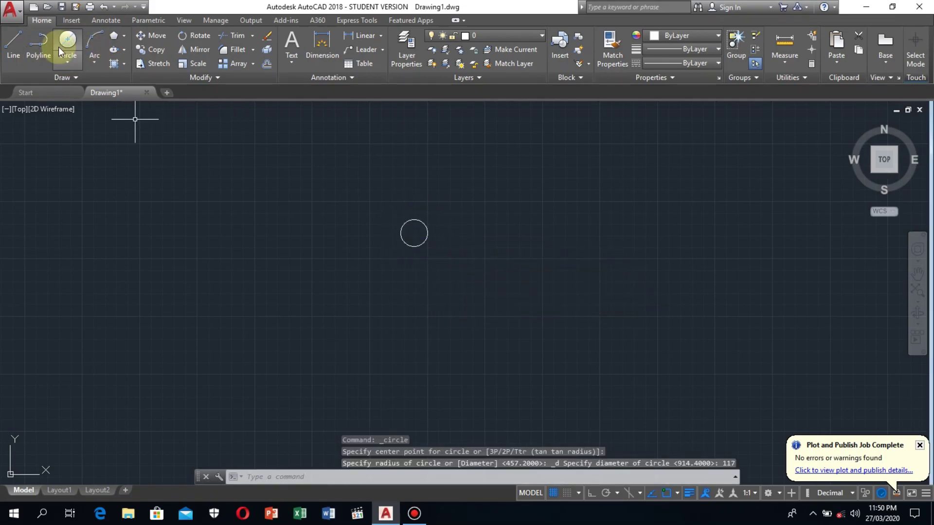
left_click(414, 233)
type("d")
key("Return")
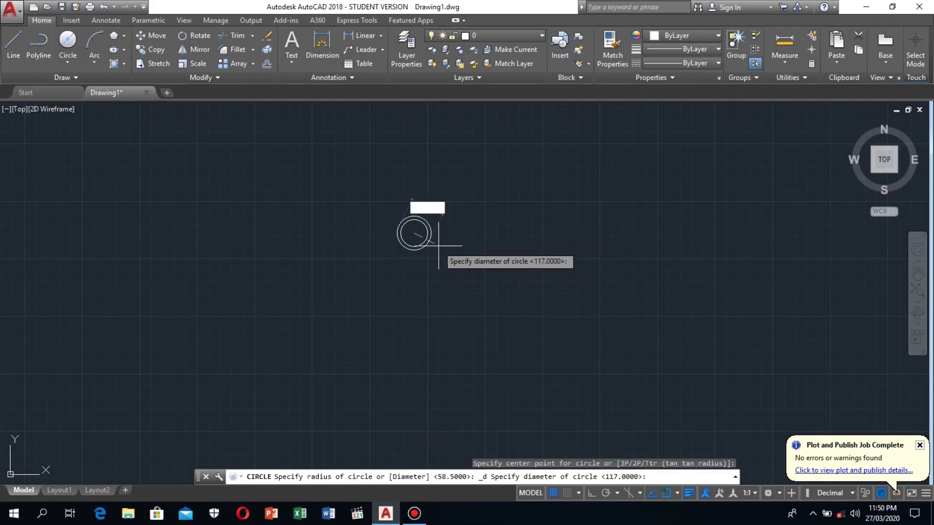
scroll(438, 246, "up", 4)
type("304.8")
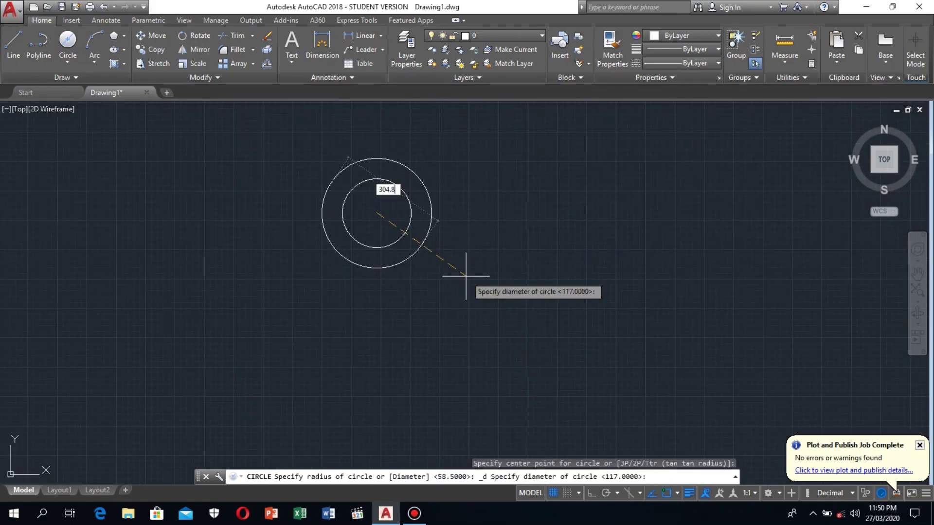
key("Return")
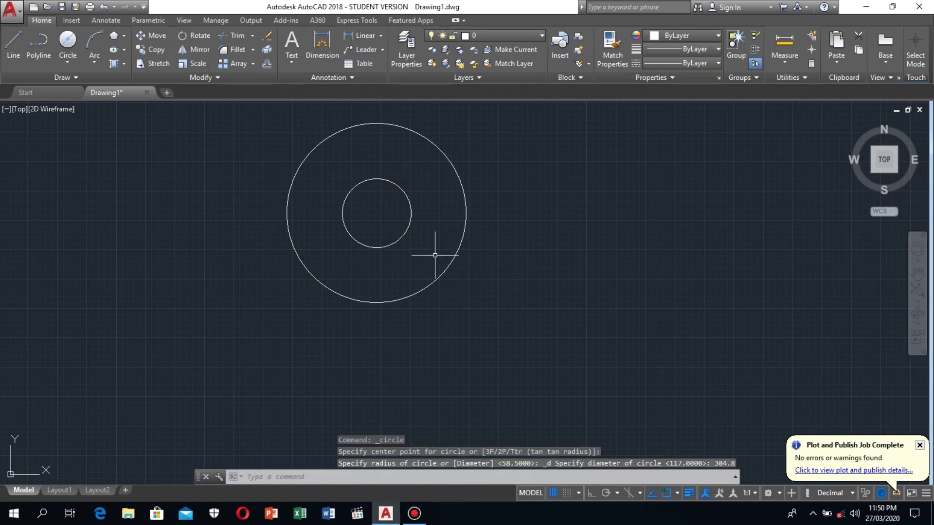
key("Return")
Add concentric circles with diameters 457.2 and 584.2 on the shared centre
left_click(68, 42)
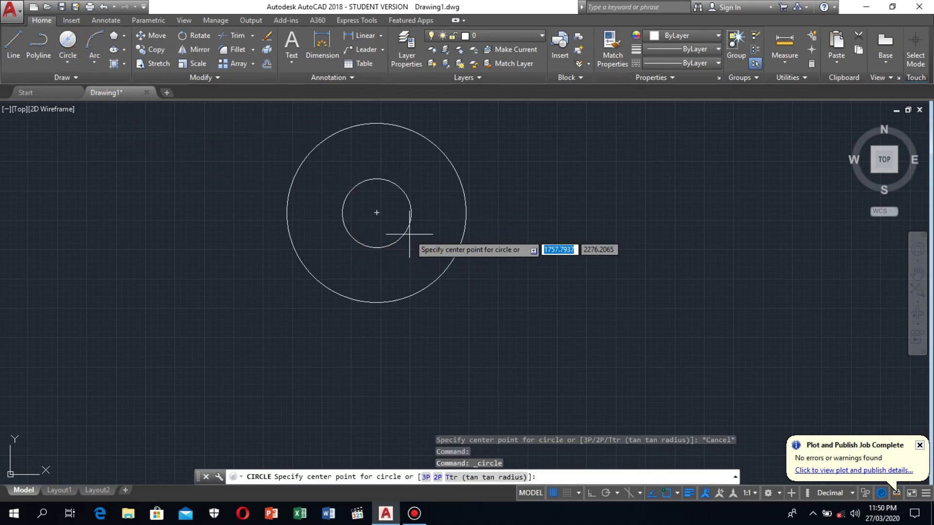
left_click(377, 213)
type("457.2")
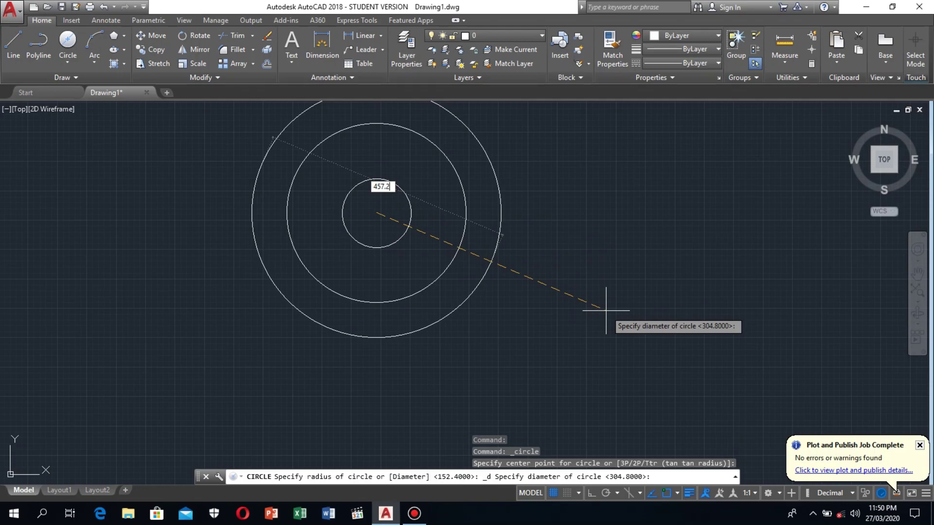
key("Return")
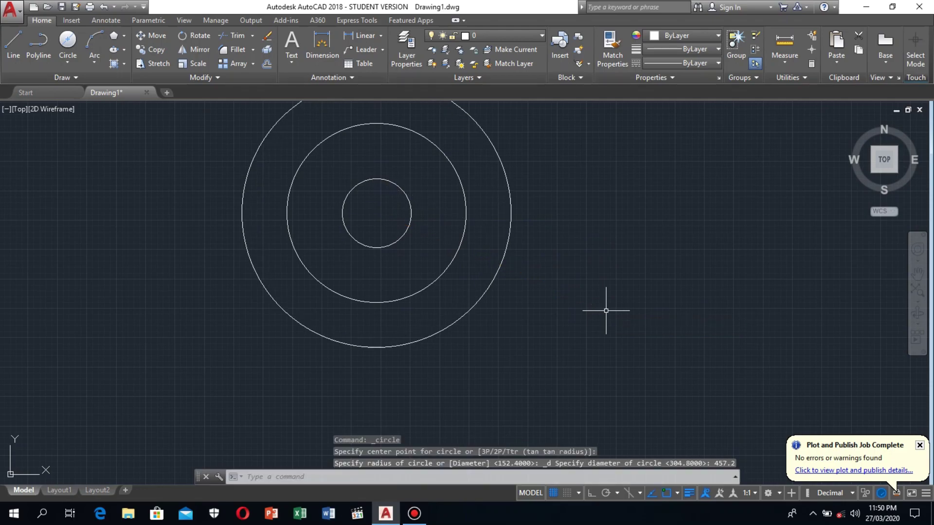
scroll(562, 295, "down", 2)
left_click(64, 45)
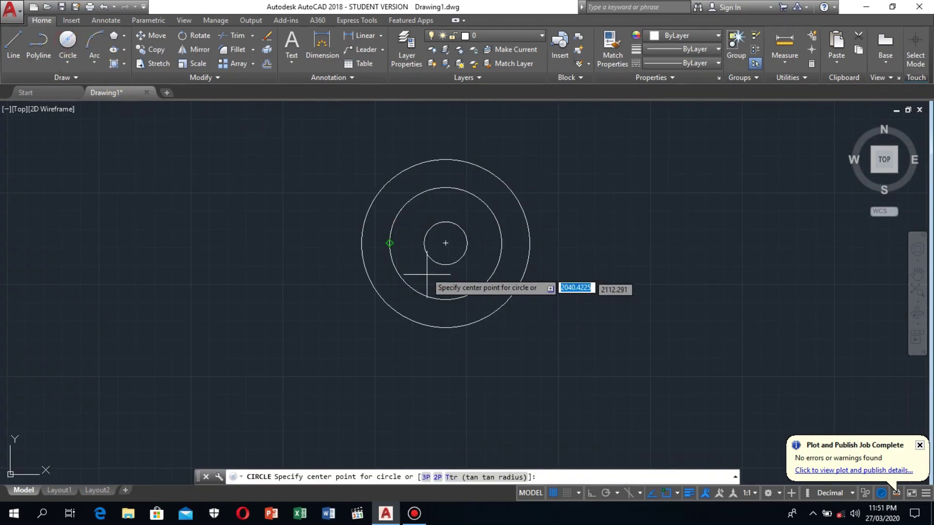
left_click(445, 244)
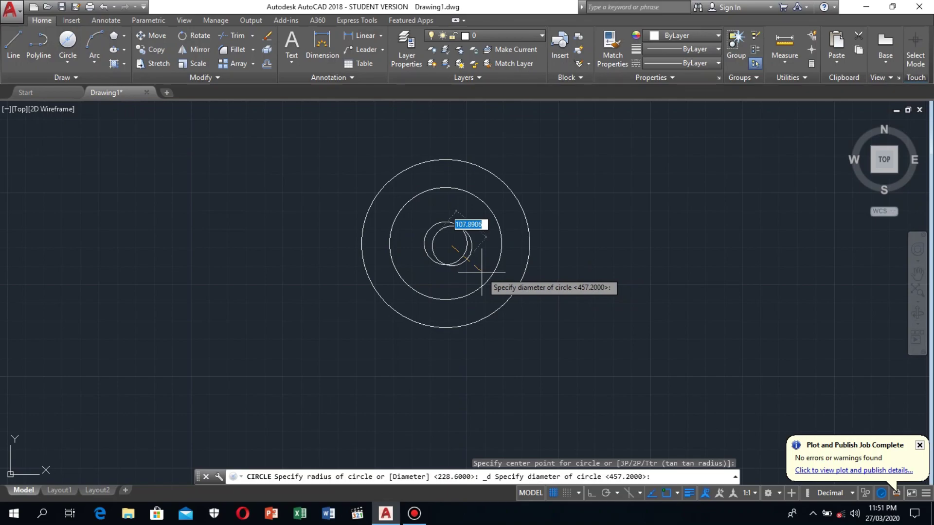
key("Escape")
left_click(67, 40)
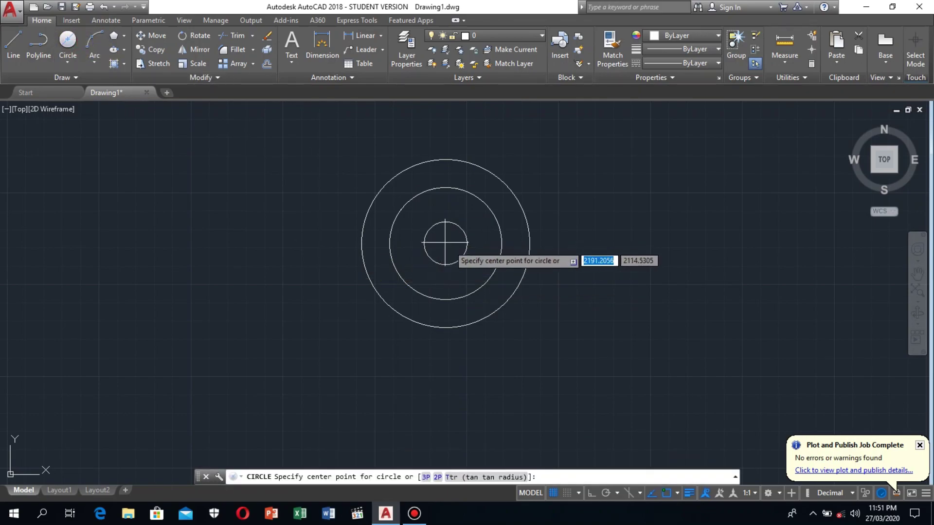
left_click(445, 243)
type("5")
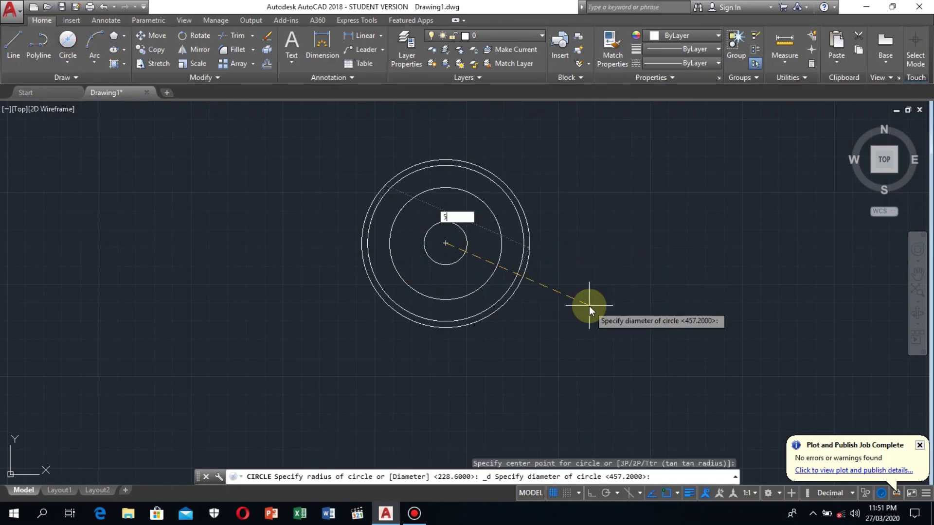
type("84.2")
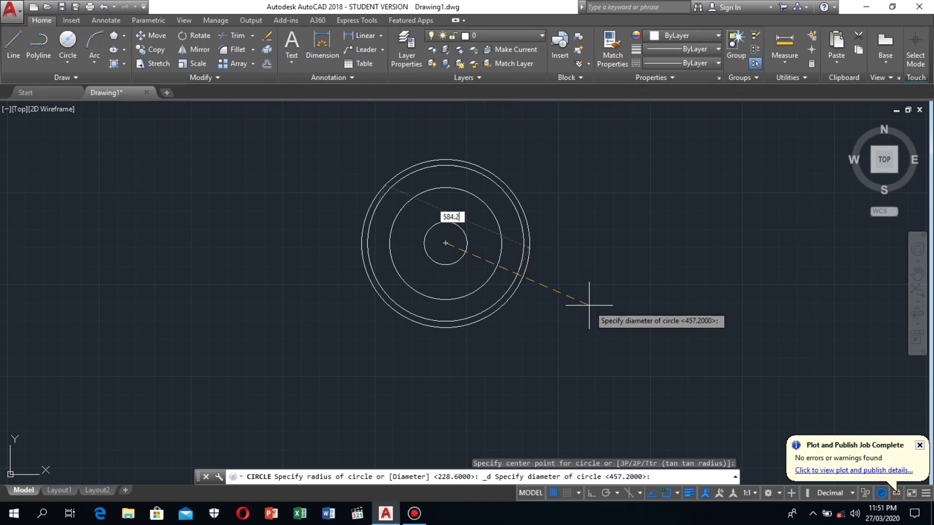
key("Return")
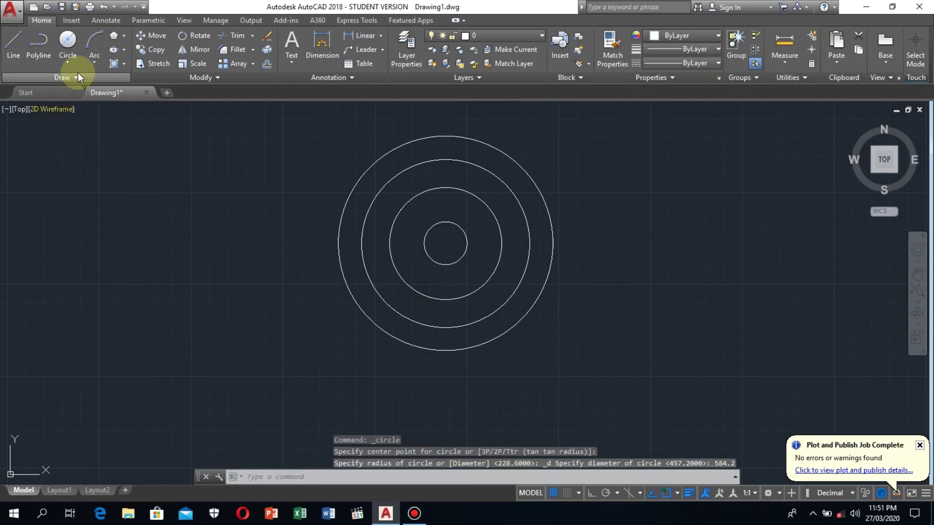
Draw the outermost concentric circle with a 762 diameter
left_click(80, 54)
left_click(57, 106)
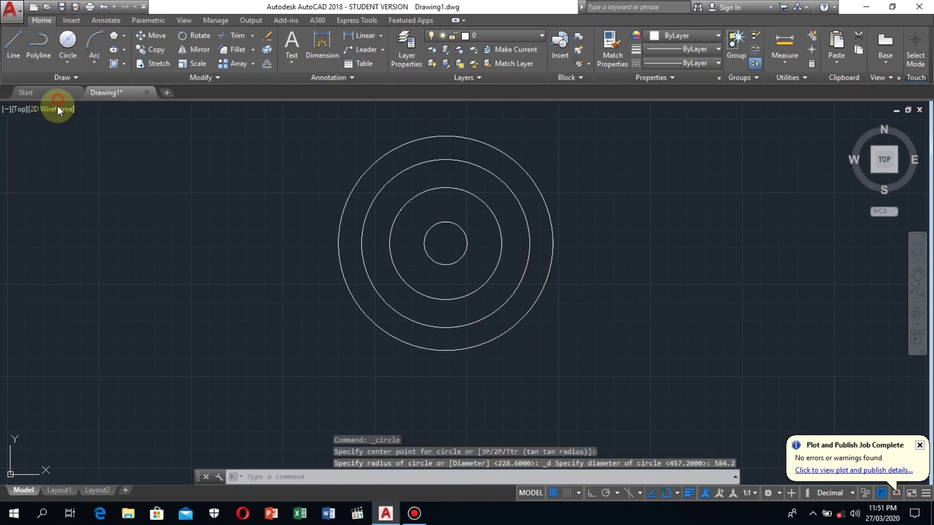
left_click(445, 243)
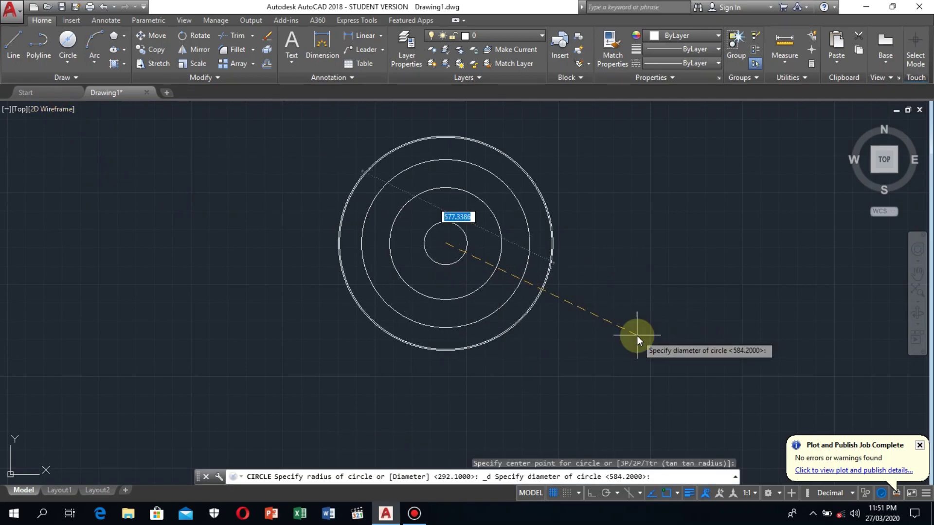
type("762")
key("Return")
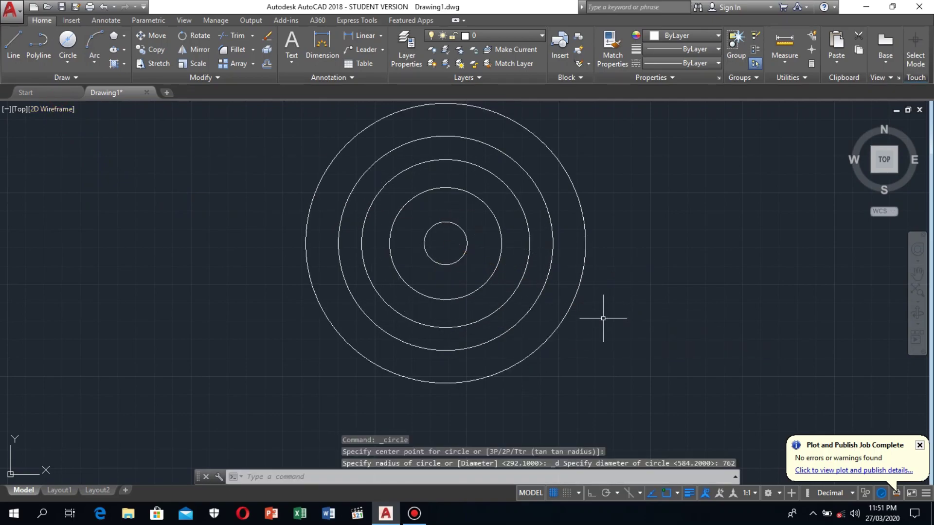
scroll(603, 318, "down", 2)
scroll(512, 275, "up", 2)
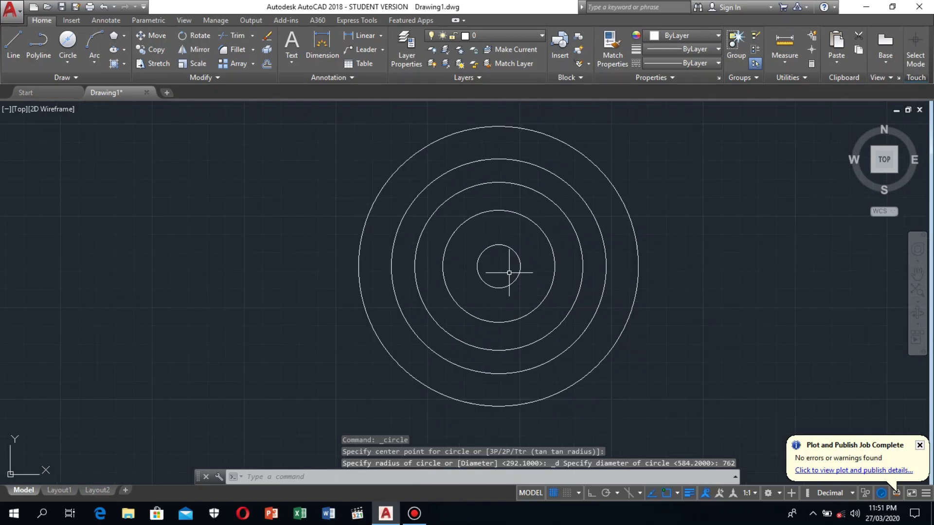
Draw a five-sided pentagon inscribed at the rings' centre, top vertex pointing up
left_click(124, 49)
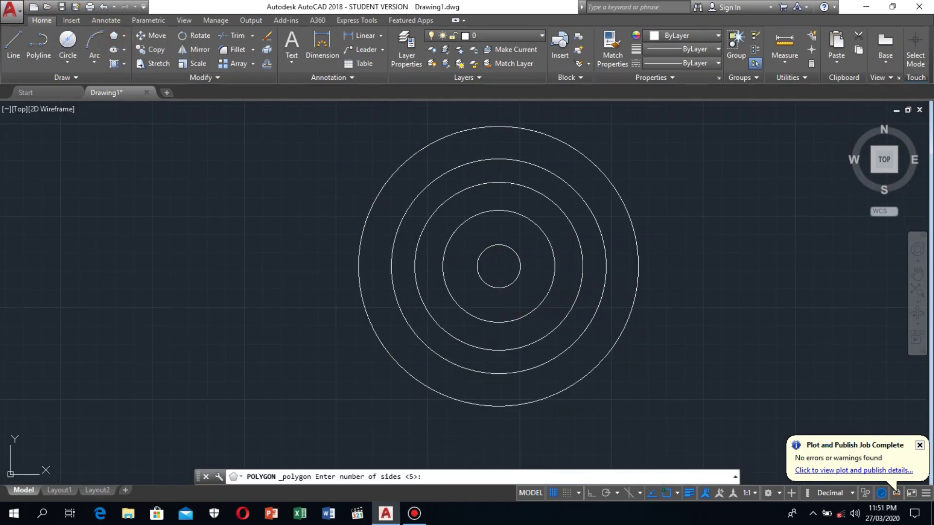
key("Return")
left_click(498, 267)
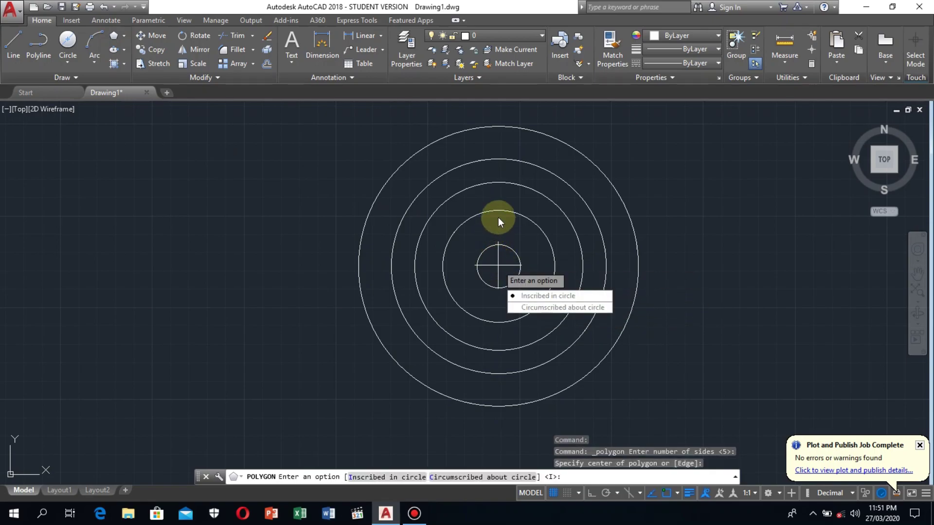
key("Return")
left_click(498, 211)
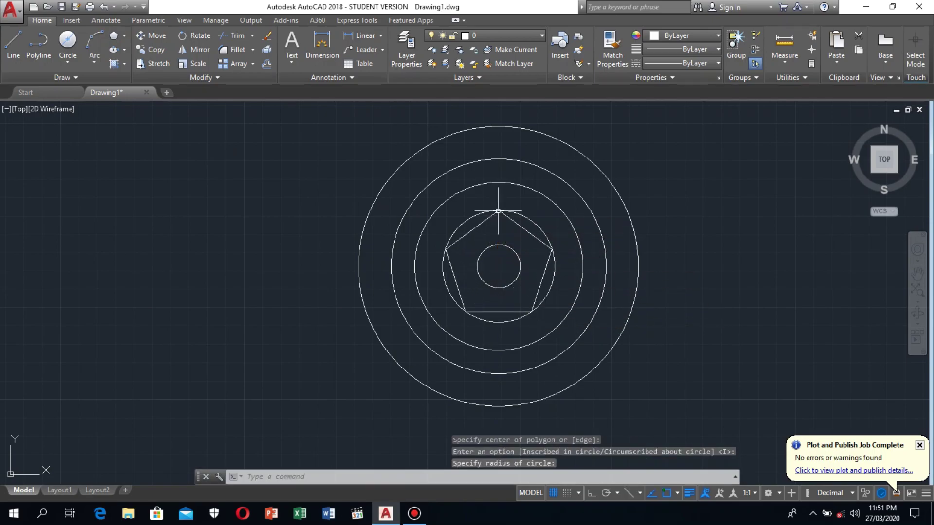
Connect alternate pentagon vertices with lines to form a five-pointed star
left_click(14, 43)
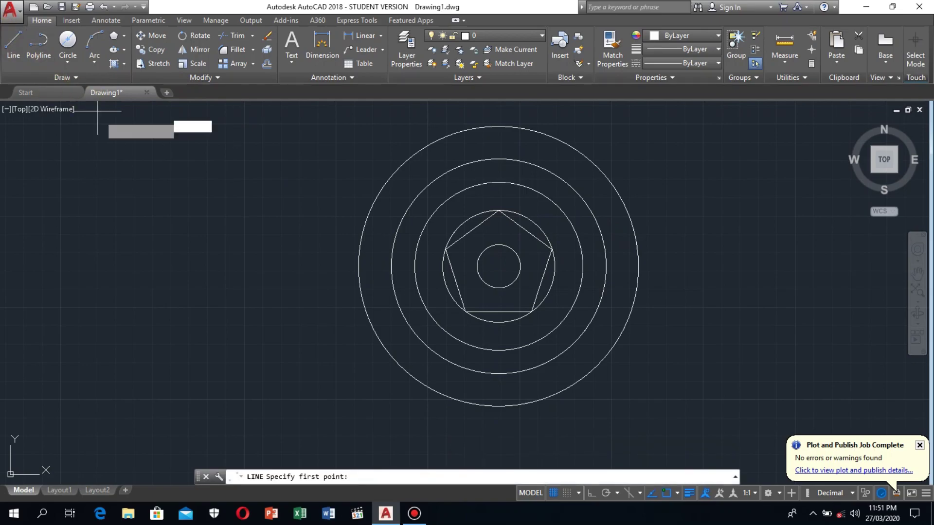
left_click(500, 213)
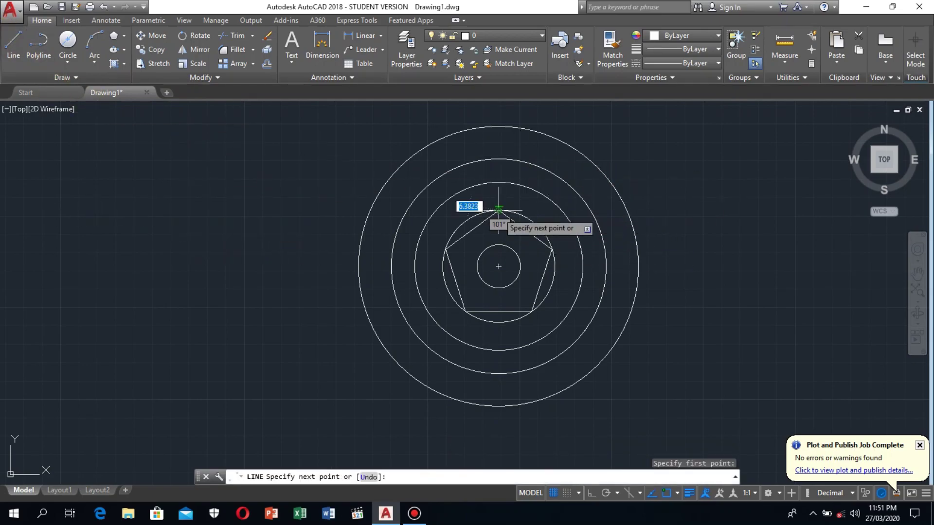
left_click(466, 312)
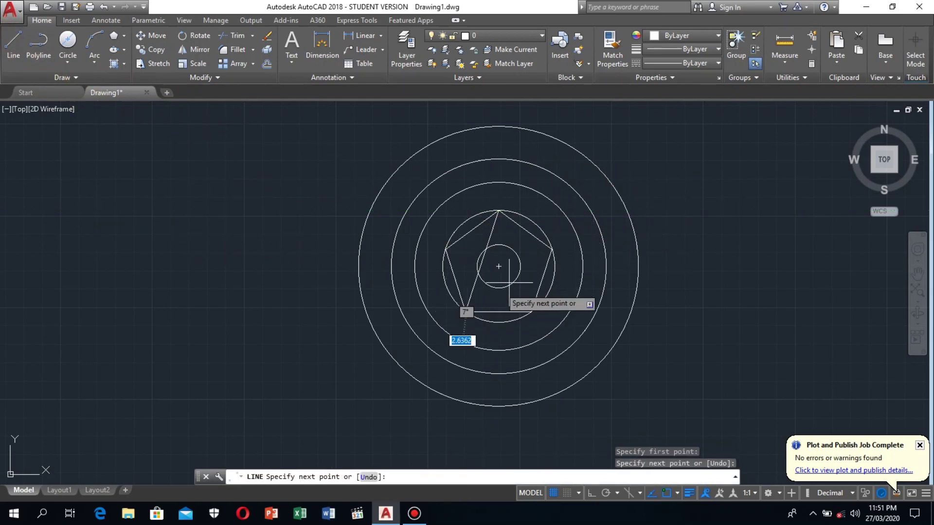
left_click(552, 249)
left_click(445, 249)
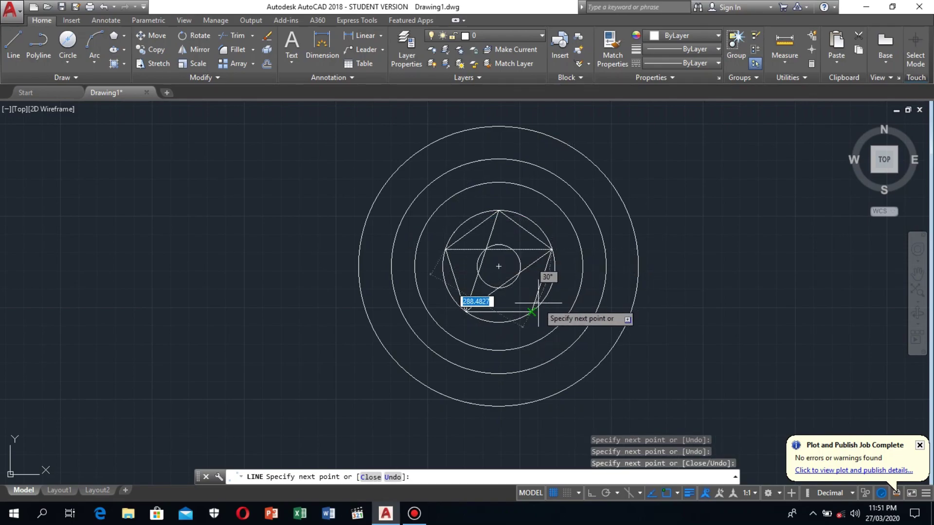
left_click(532, 311)
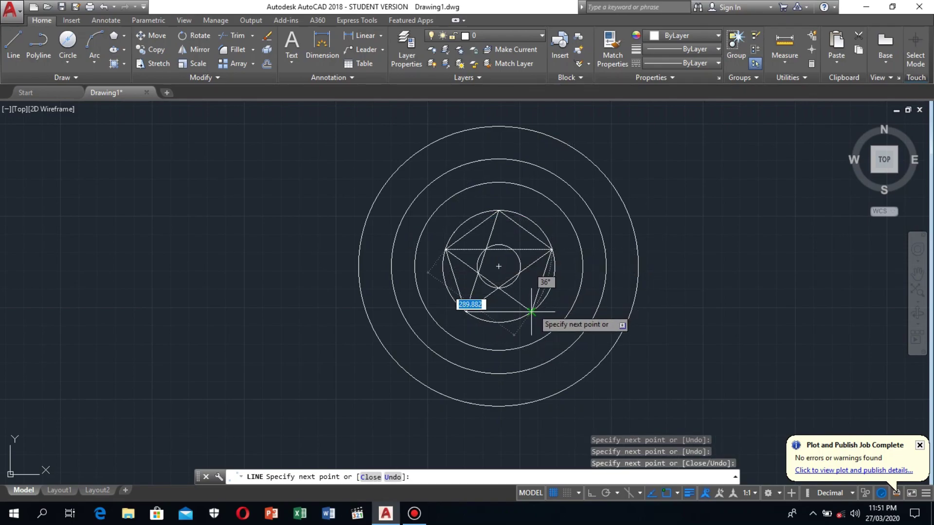
left_click(499, 211)
key("Escape")
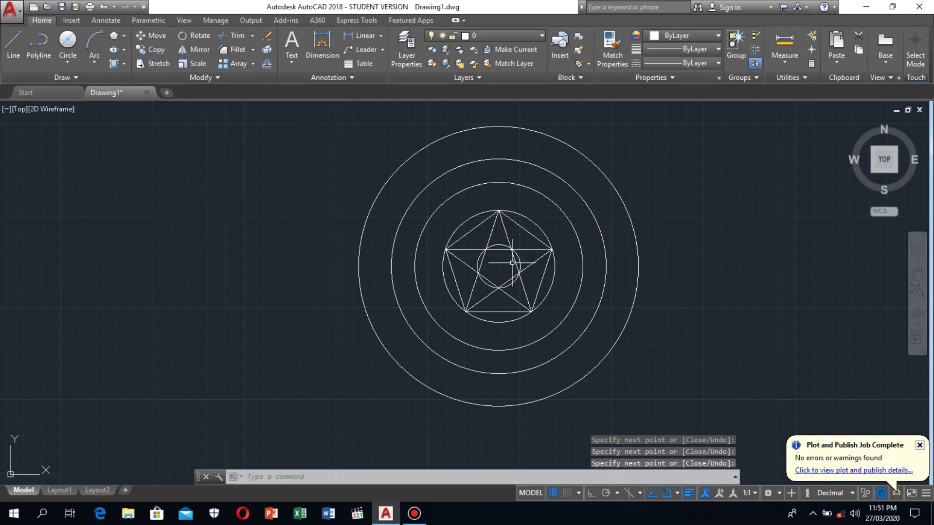
scroll(512, 265, "up", 2)
left_click(227, 37)
Trim the two star chords inside the small central circle
key("Return")
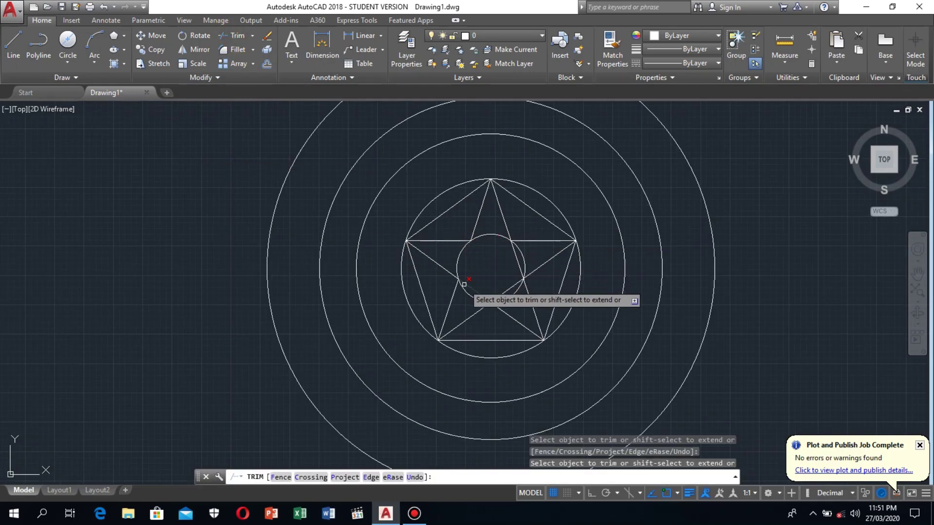
left_click(462, 261)
left_click(506, 288)
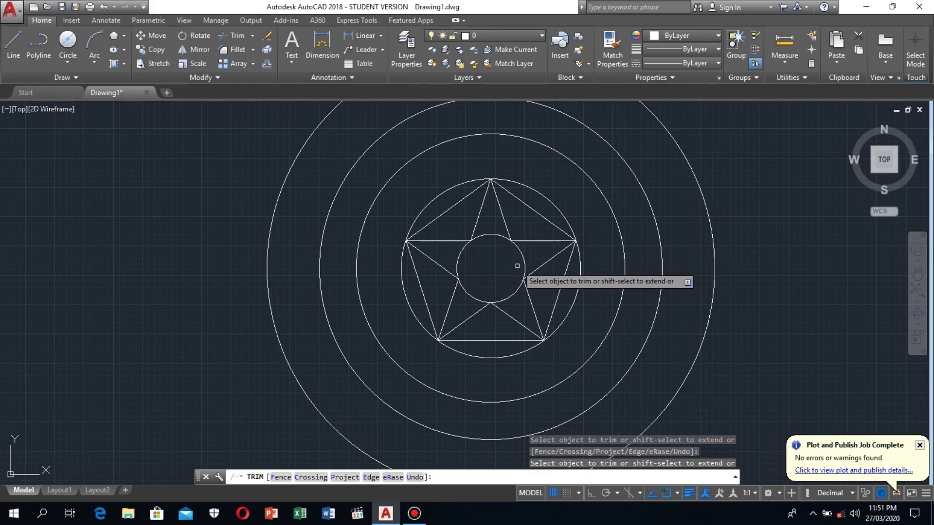
key("Return")
key("Return")
Replace the central circle with one through the star's inner corners and erase the pentagon
left_click(522, 258)
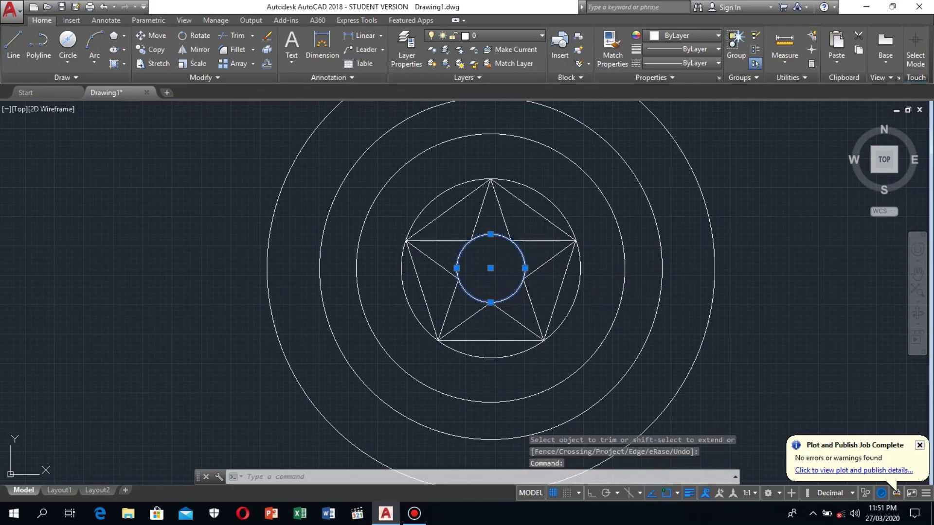
key("Delete")
left_click(62, 63)
left_click(43, 79)
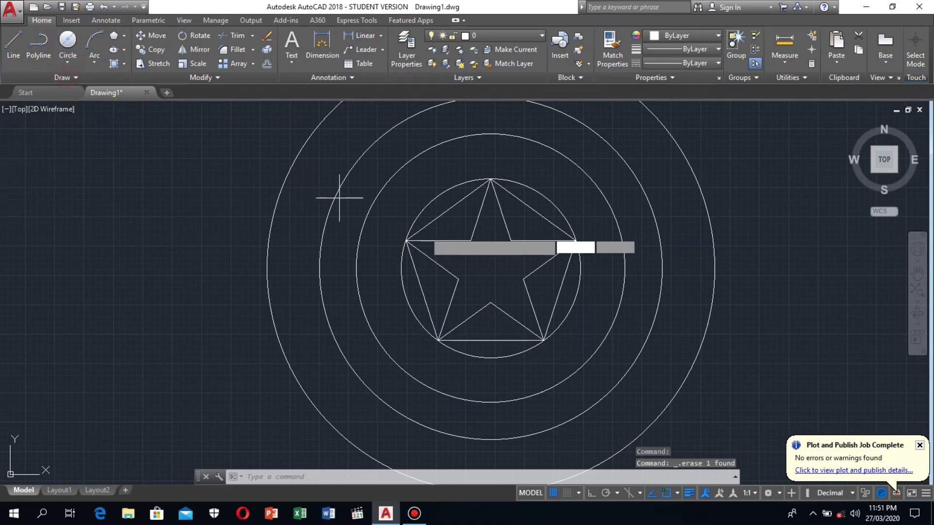
left_click(490, 268)
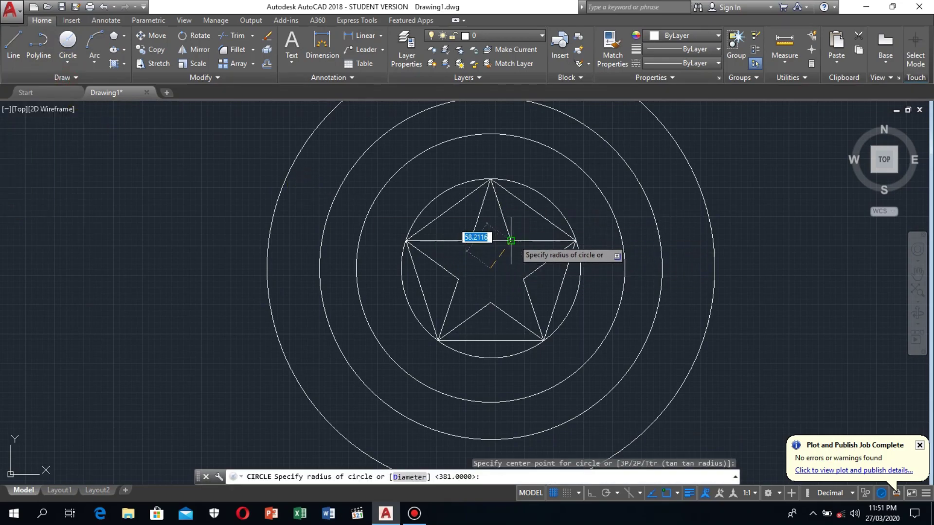
left_click(510, 240)
scroll(490, 296, "down", 2)
left_click(526, 247)
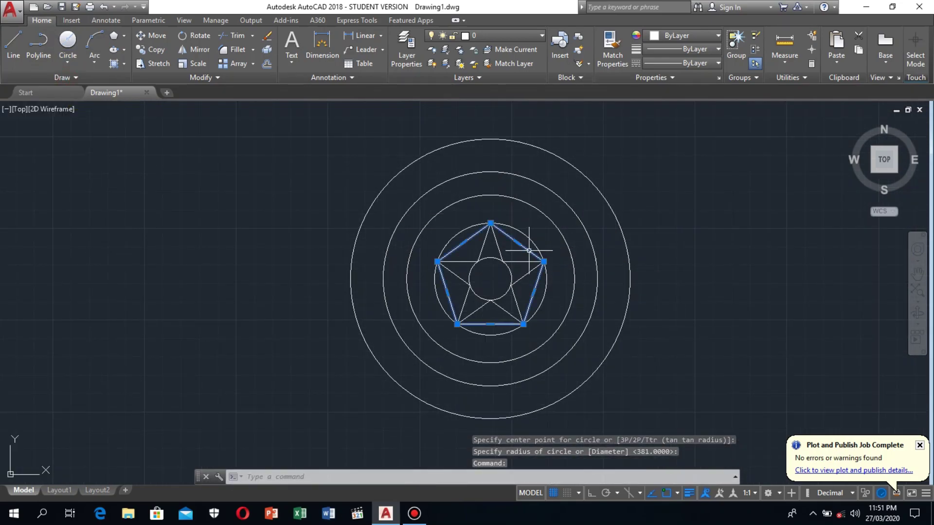
key("Delete")
Select the star's outline edges one by one
left_click(513, 262)
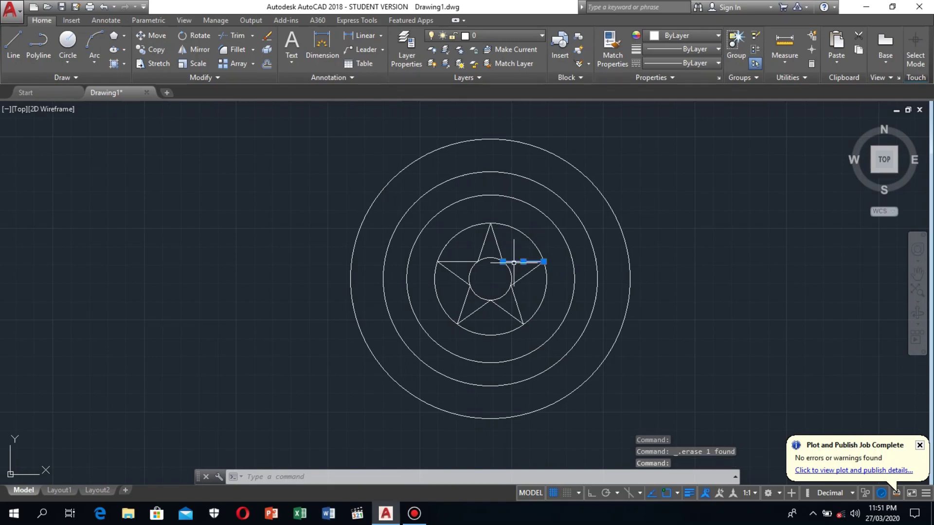
left_click(476, 249)
left_click(468, 279)
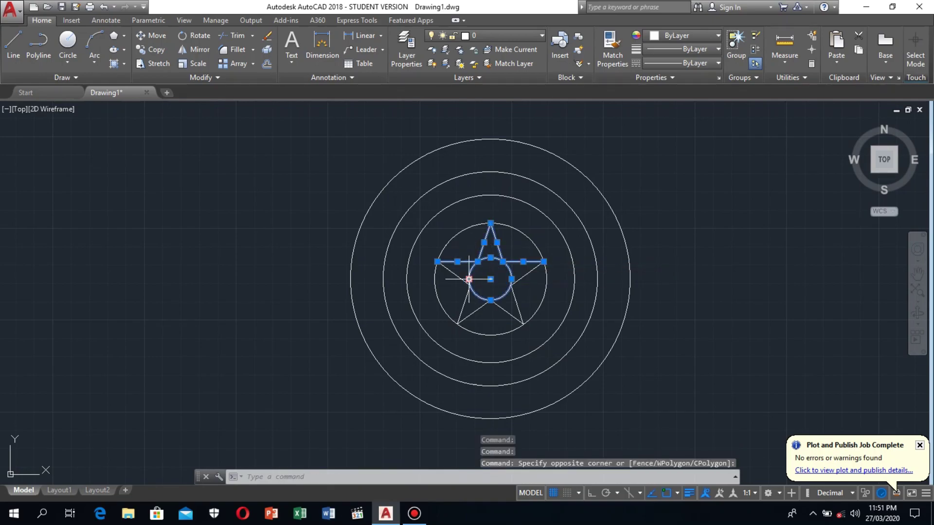
key("Escape")
left_click(455, 273)
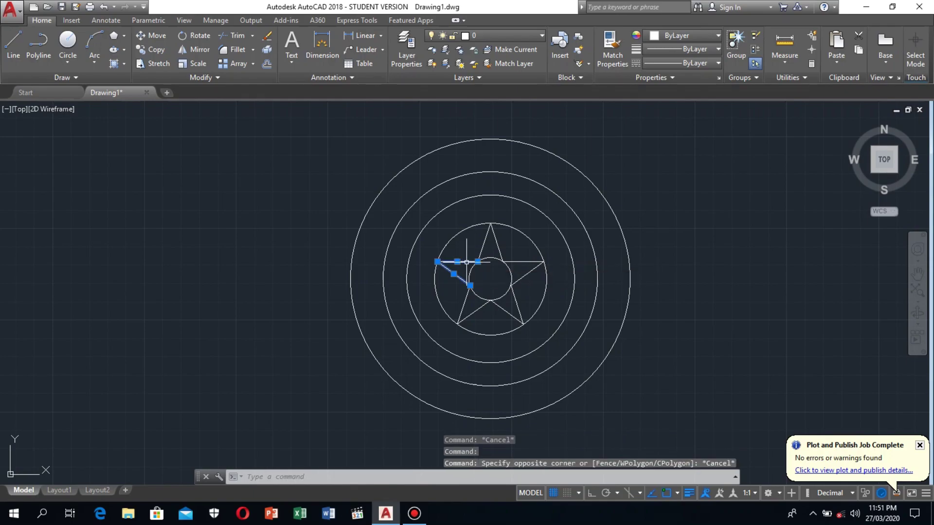
left_click(482, 249)
left_click(501, 253)
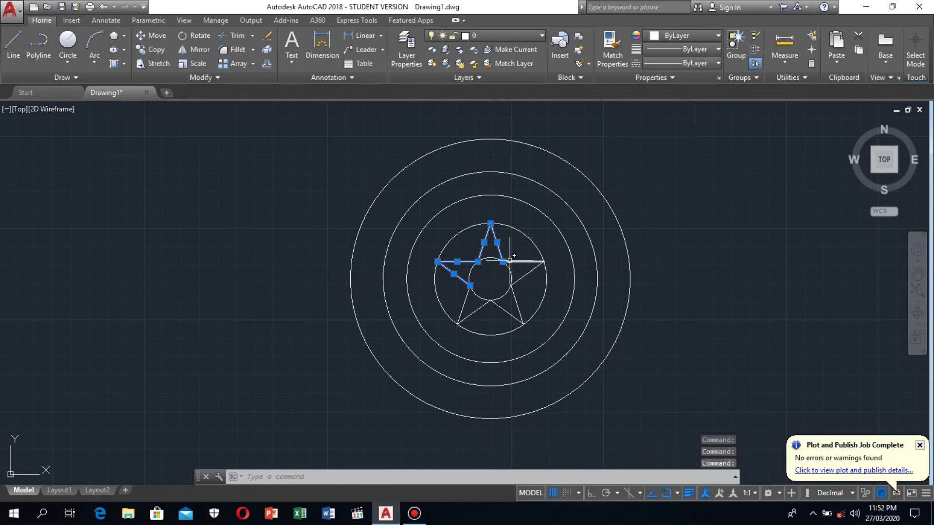
left_click(521, 275)
key("Escape")
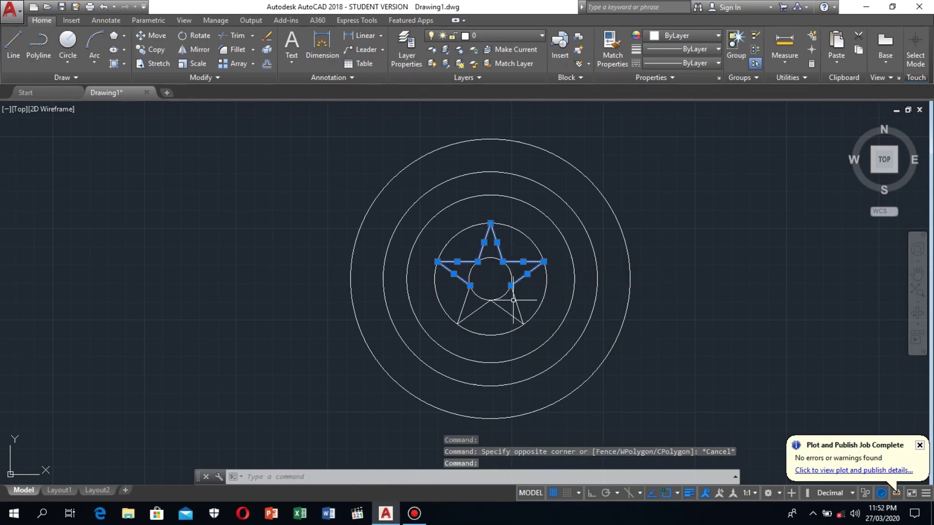
left_click(516, 300)
left_click(506, 311)
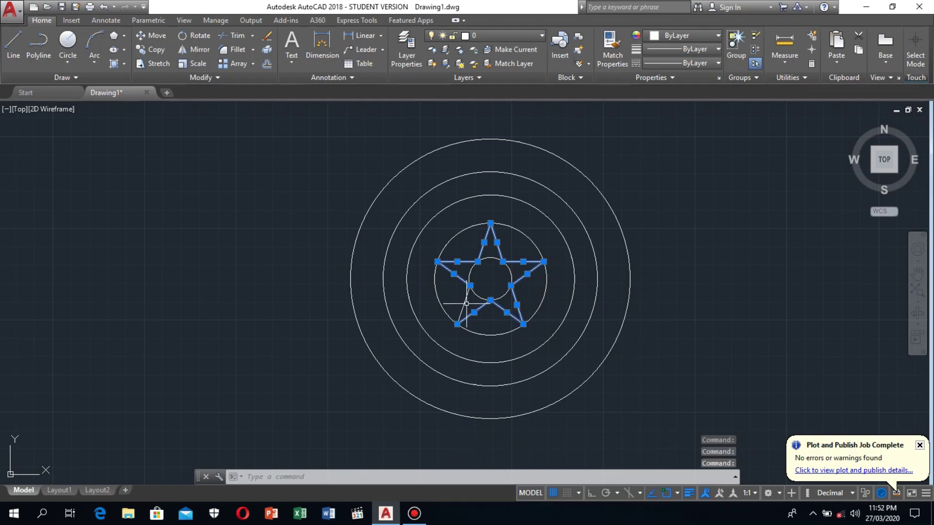
Add the last star edge to the selection and join all edges into one polyline
left_click(466, 304)
key("Escape")
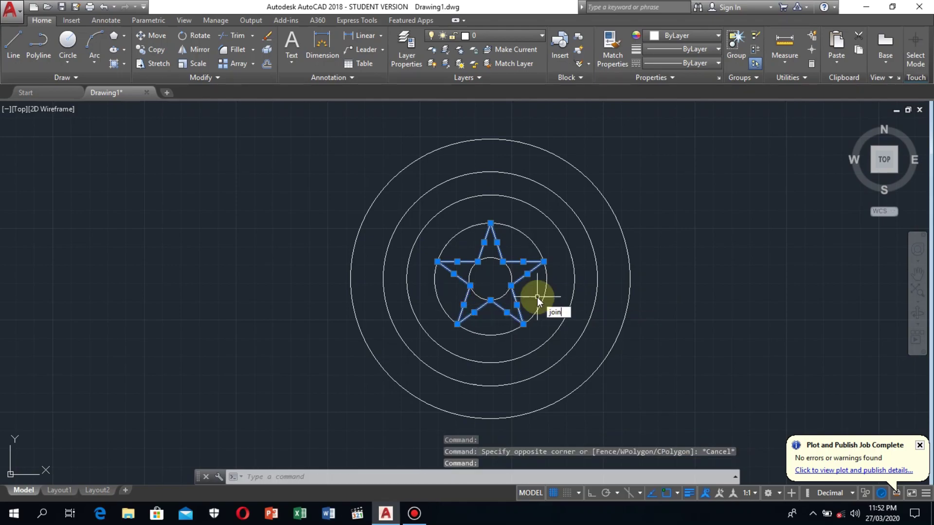
key("Return")
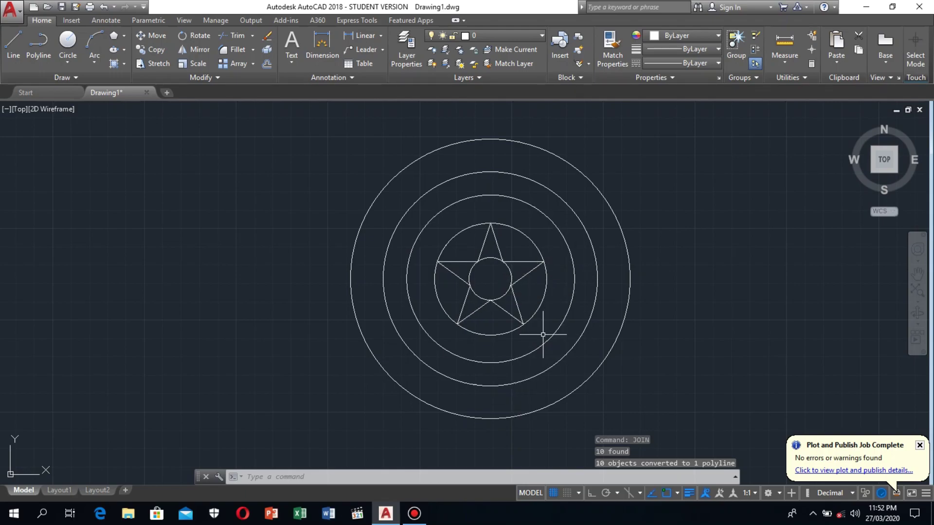
type("hat")
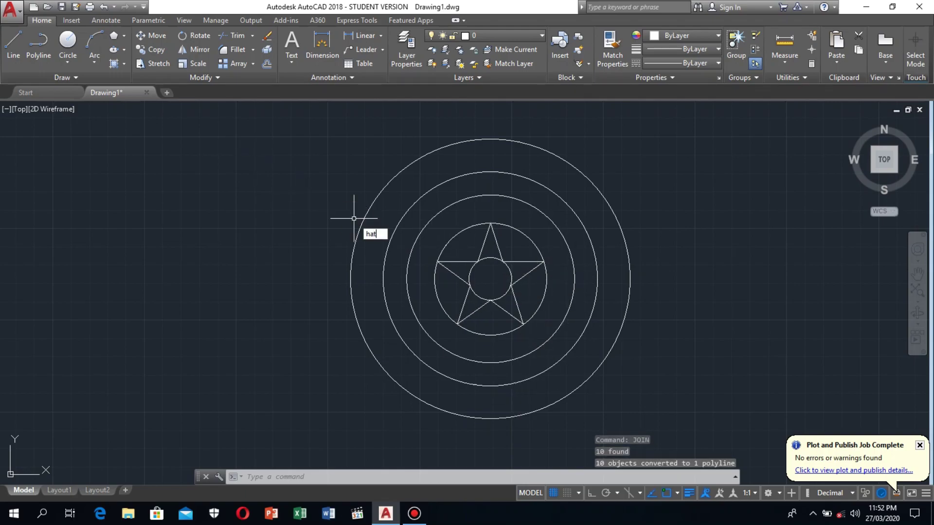
key("Escape")
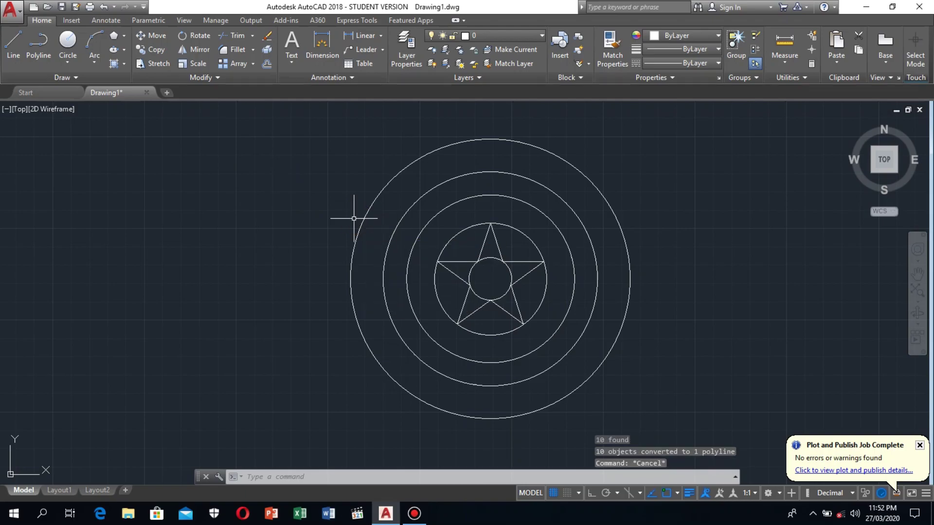
Give the star outline and the three outer rings a 0.90 mm lineweight
left_click(474, 226)
left_click(438, 214)
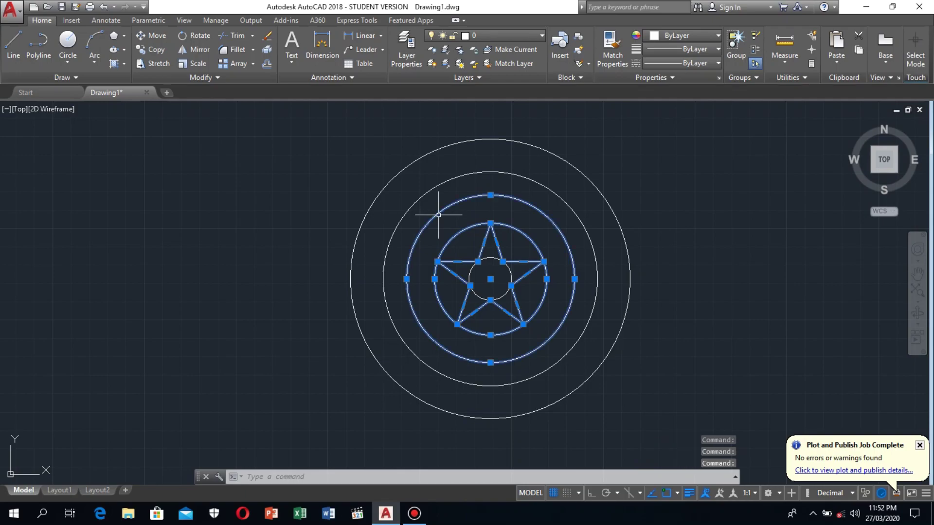
left_click(415, 202)
left_click(386, 187)
right_click(362, 190)
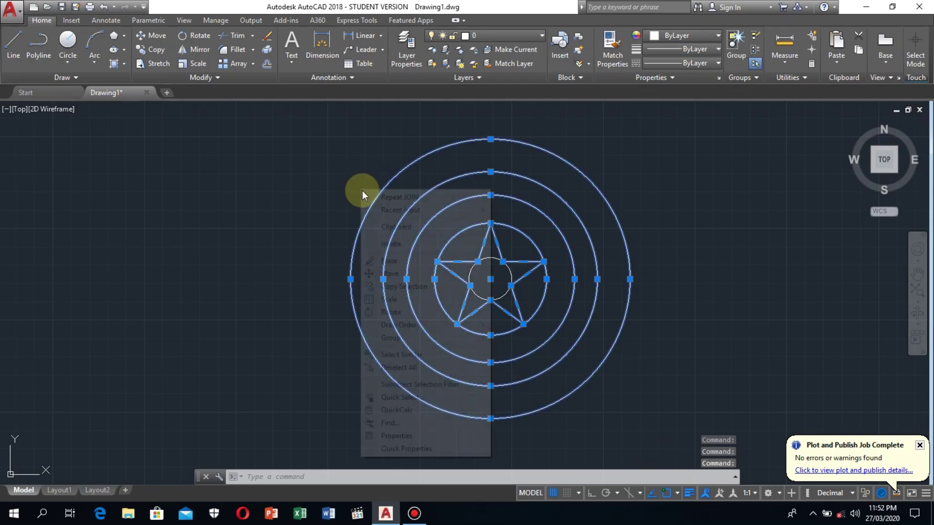
left_click(389, 434)
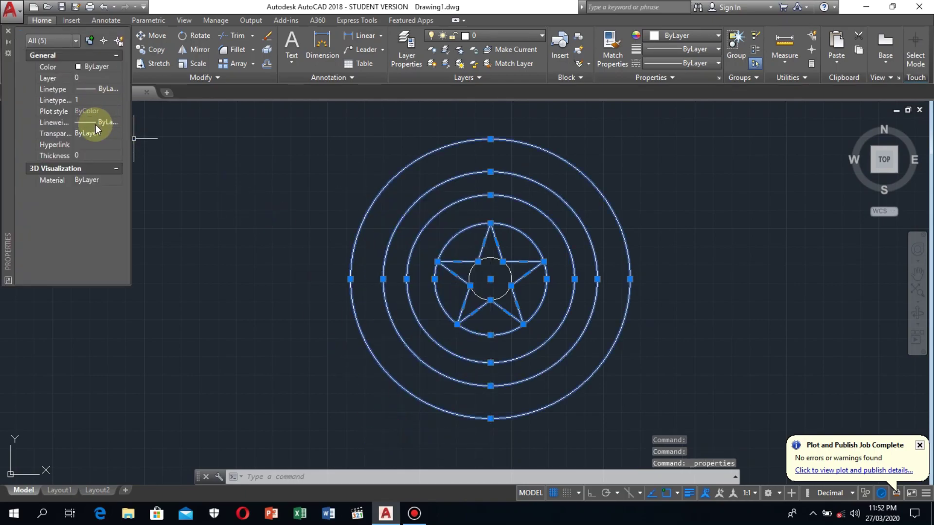
left_click(117, 124)
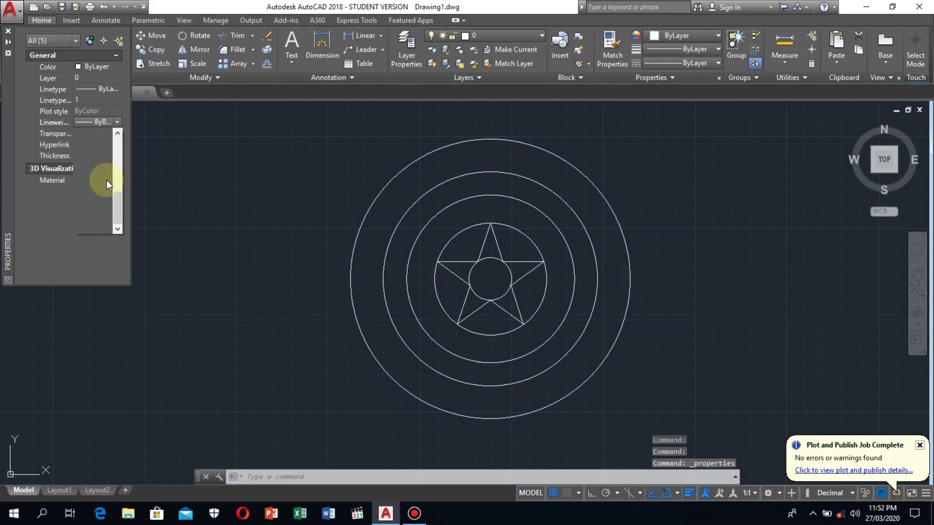
left_click(100, 151)
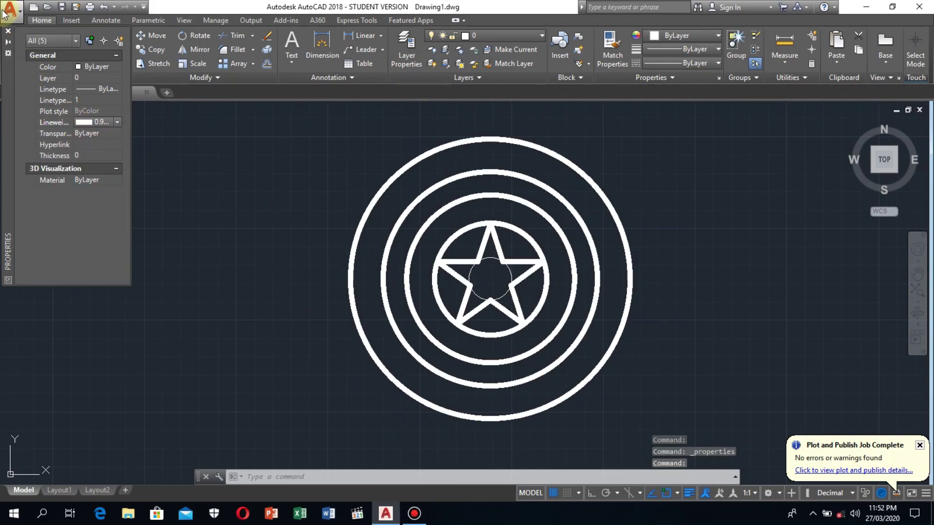
left_click(7, 33)
key("Escape")
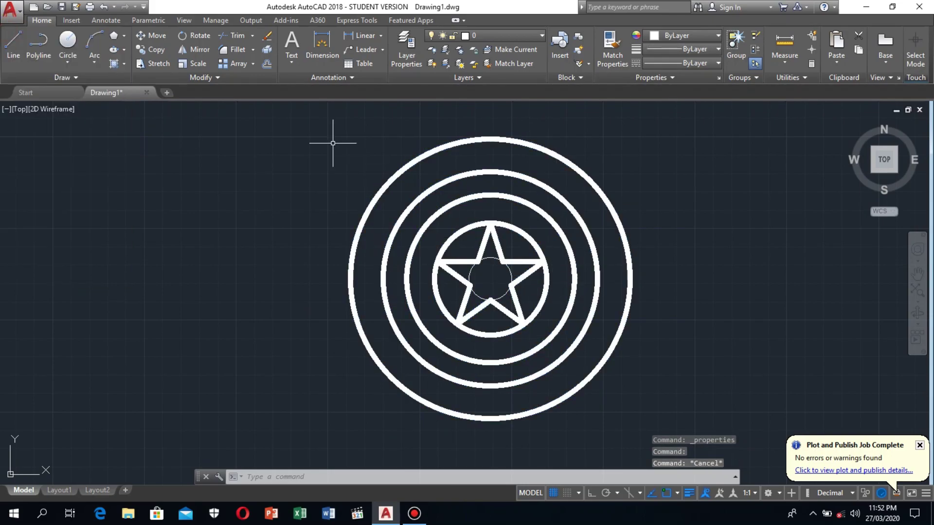
type("HATCH")
Hatch the five gaps between the star's points solid blue
key("Return")
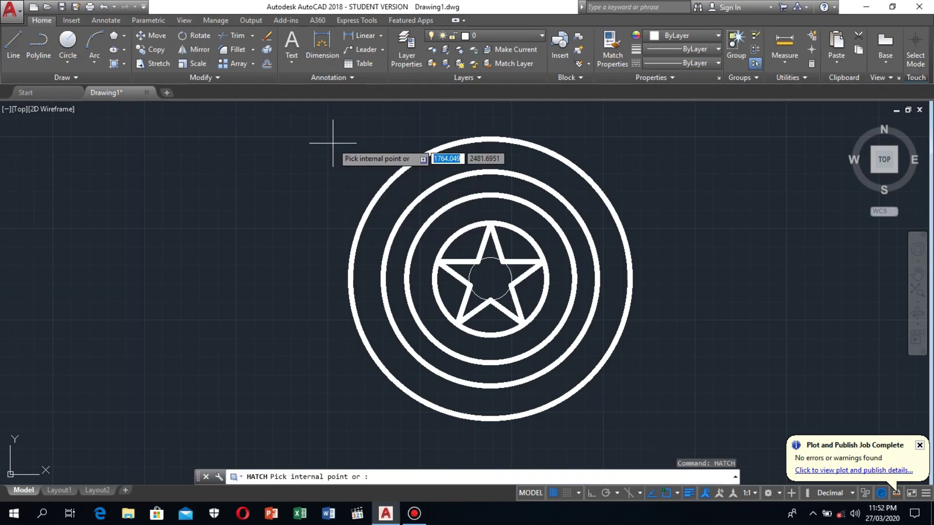
left_click(469, 249)
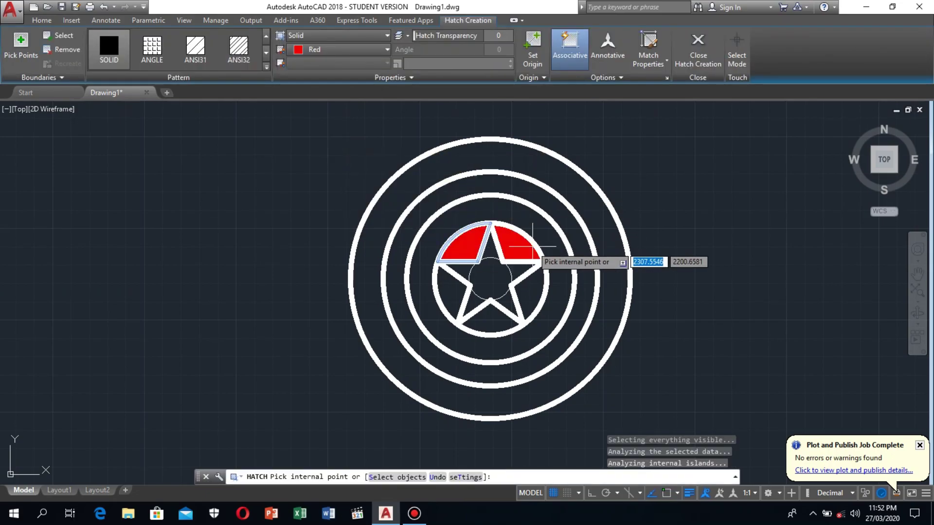
left_click(520, 246)
left_click(534, 286)
left_click(491, 325)
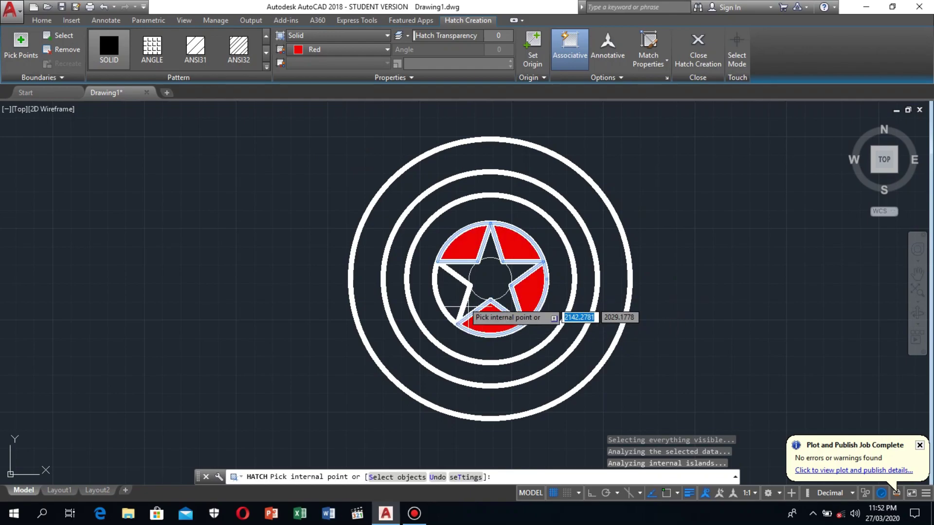
left_click(450, 291)
left_click(330, 49)
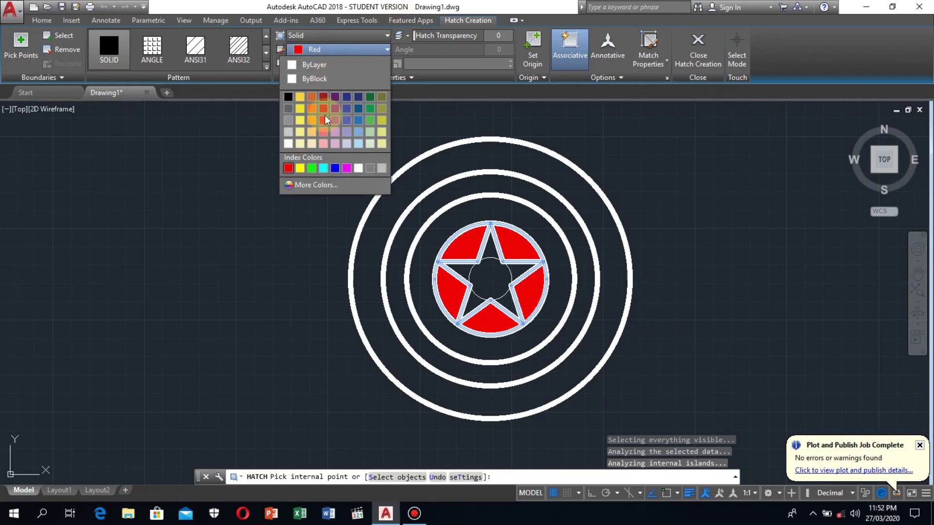
left_click(336, 167)
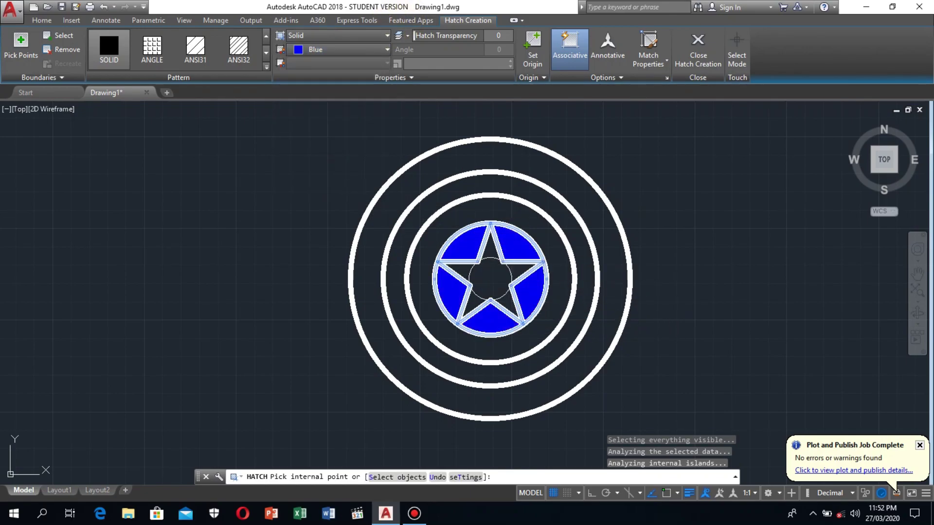
key("Return")
key("Return")
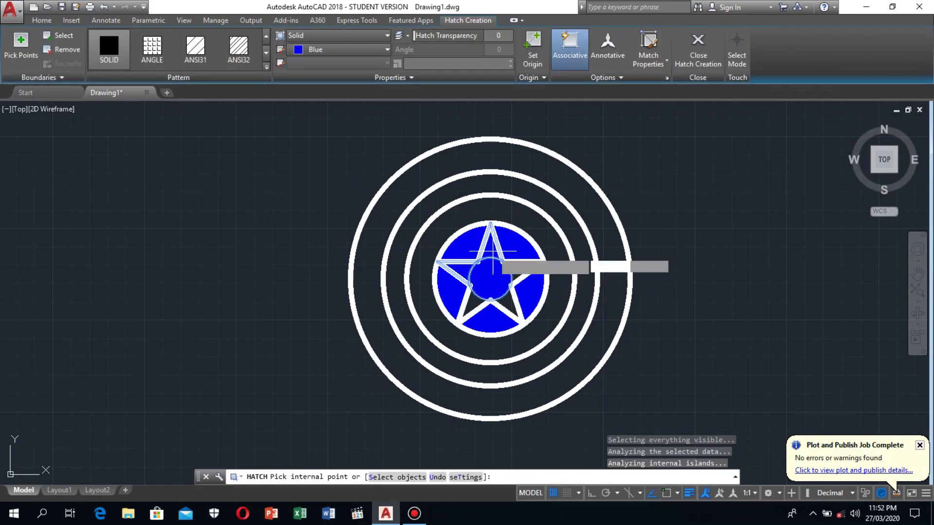
Hatch the star itself with a white fill colour
left_click(480, 290)
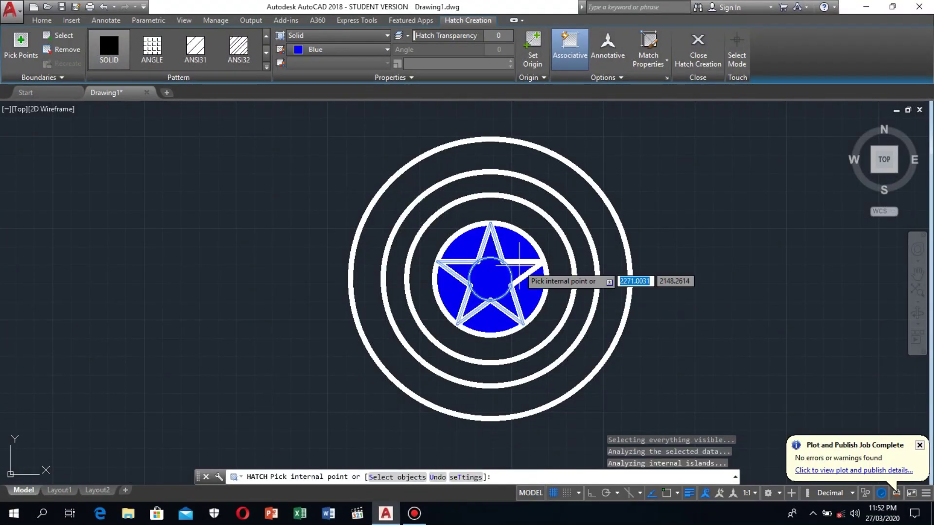
left_click(334, 50)
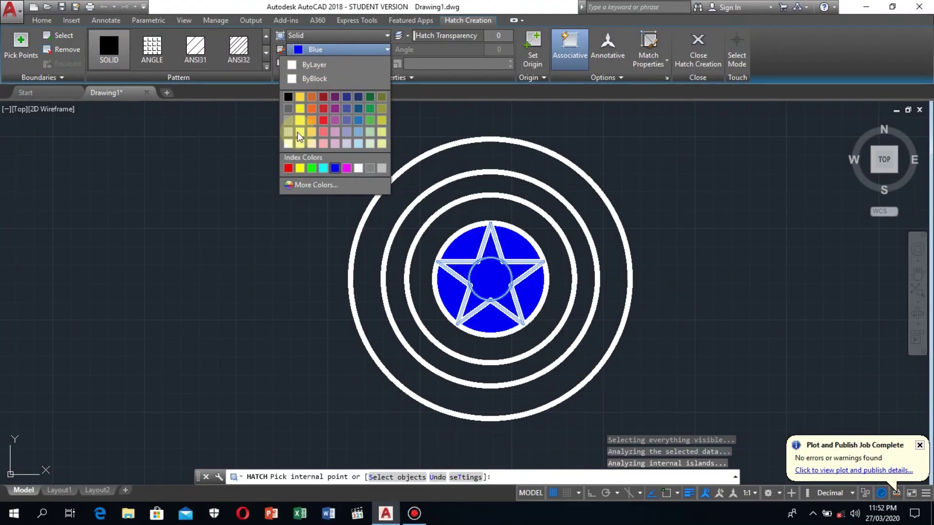
left_click(288, 143)
Fill the ring around the blue star disc with a solid red hatch
key("Return")
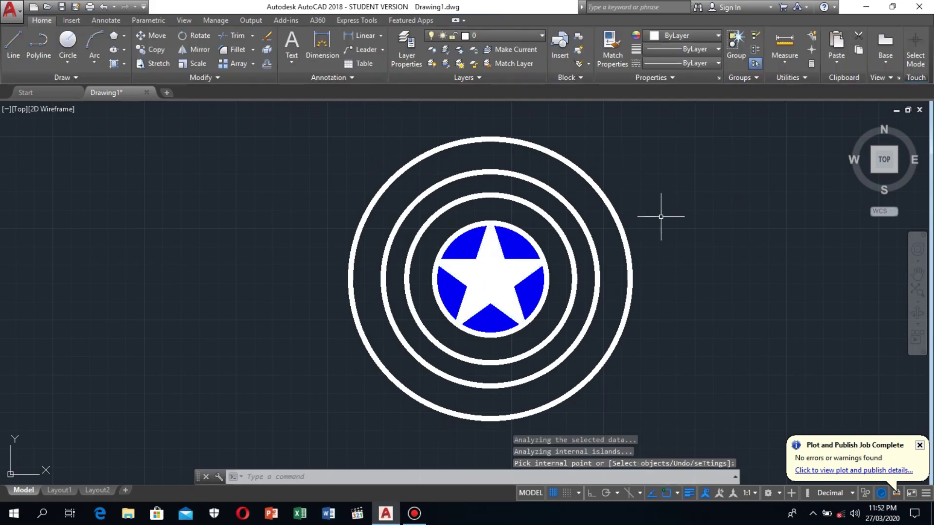
type("h")
key("Return")
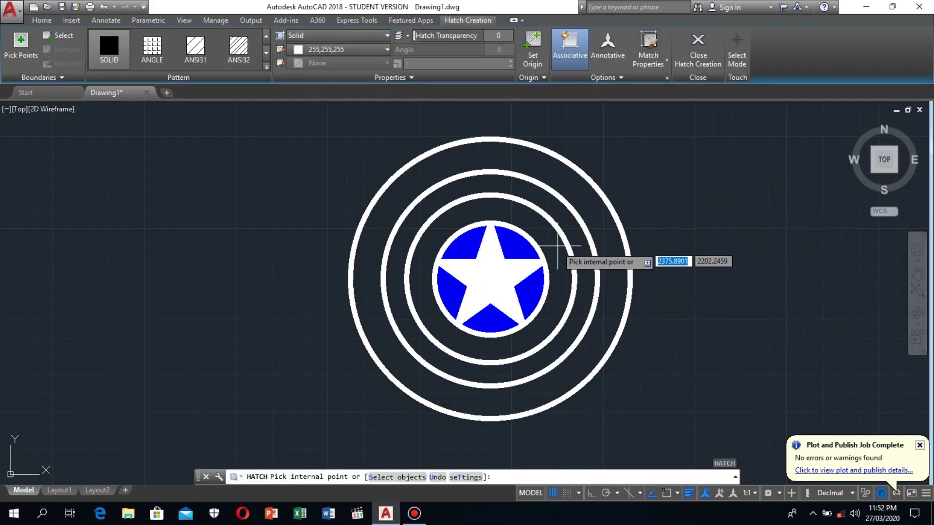
left_click(554, 262)
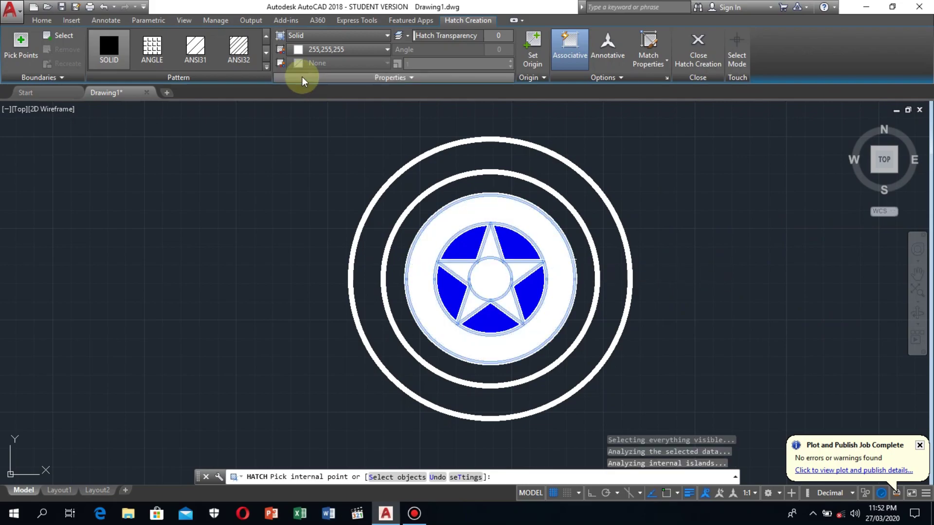
left_click(323, 49)
left_click(288, 169)
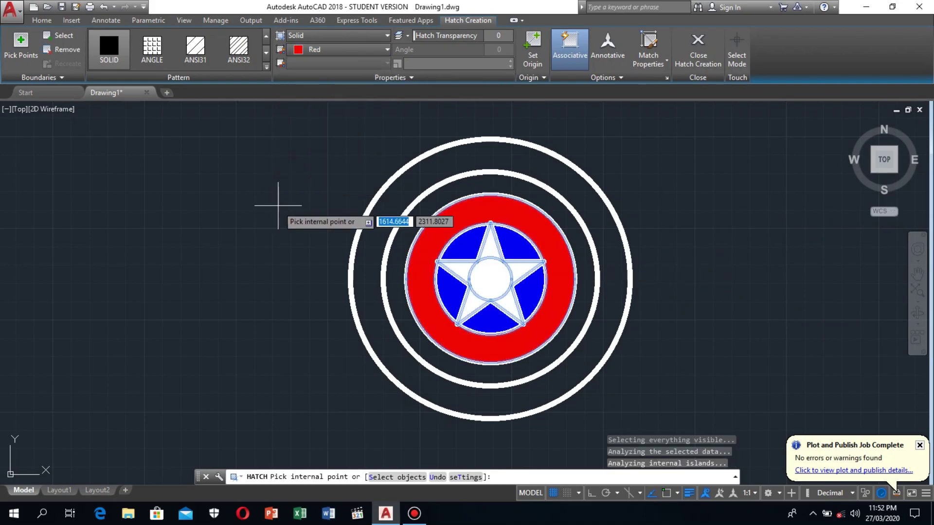
key("Return")
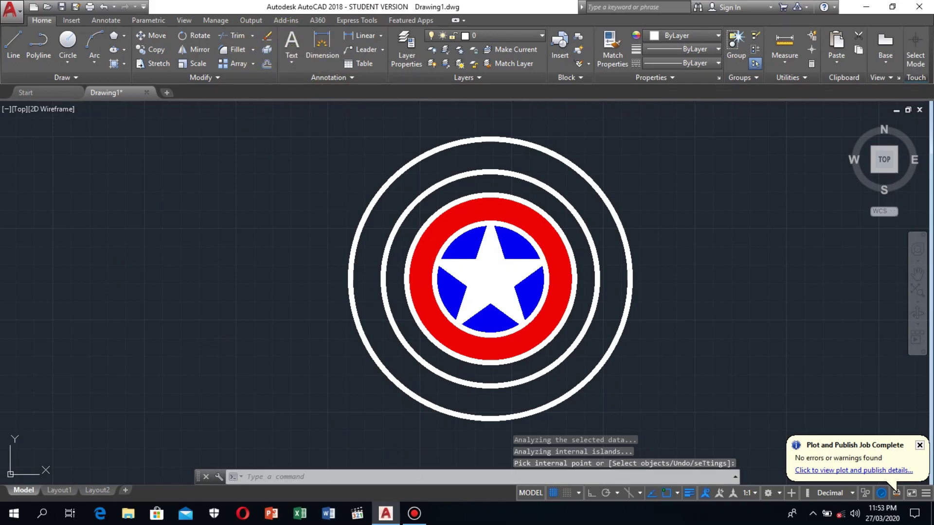
Hatch the second ring out solid white
key("Return")
left_click(401, 241)
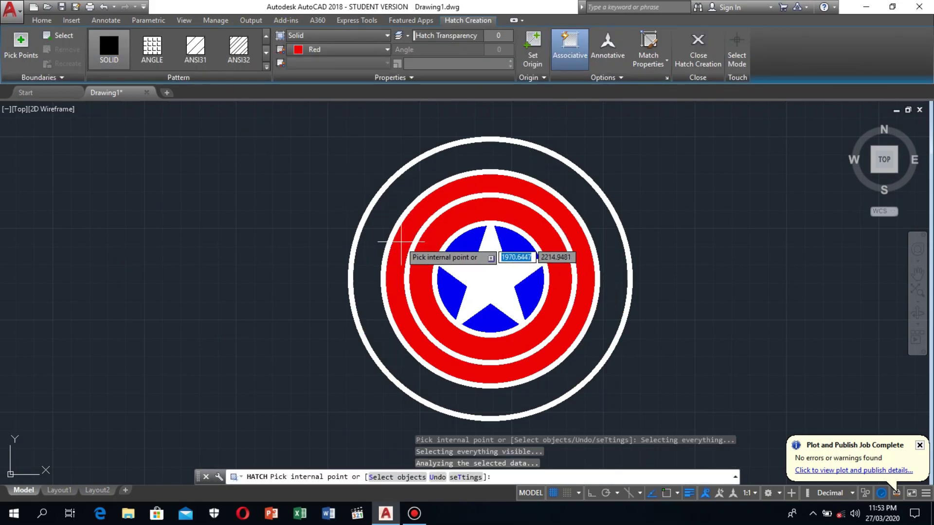
left_click(369, 49)
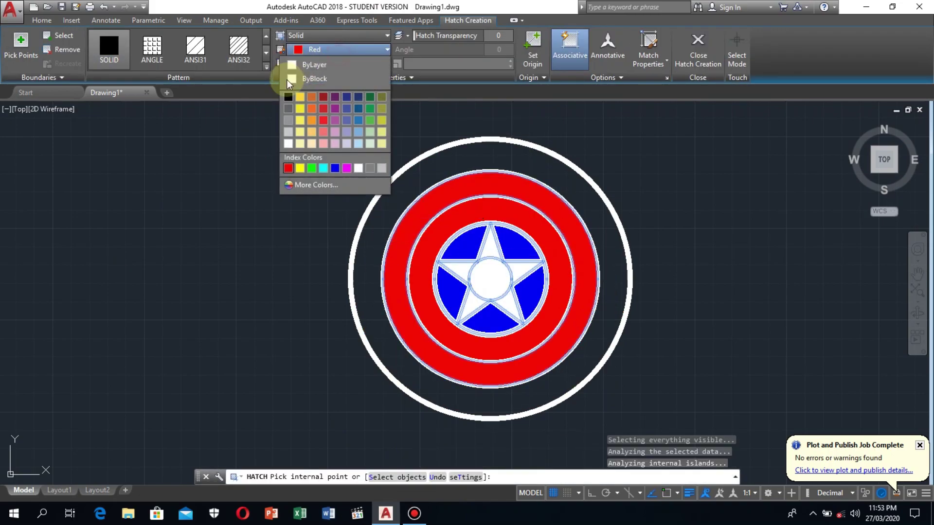
left_click(288, 144)
key("Return")
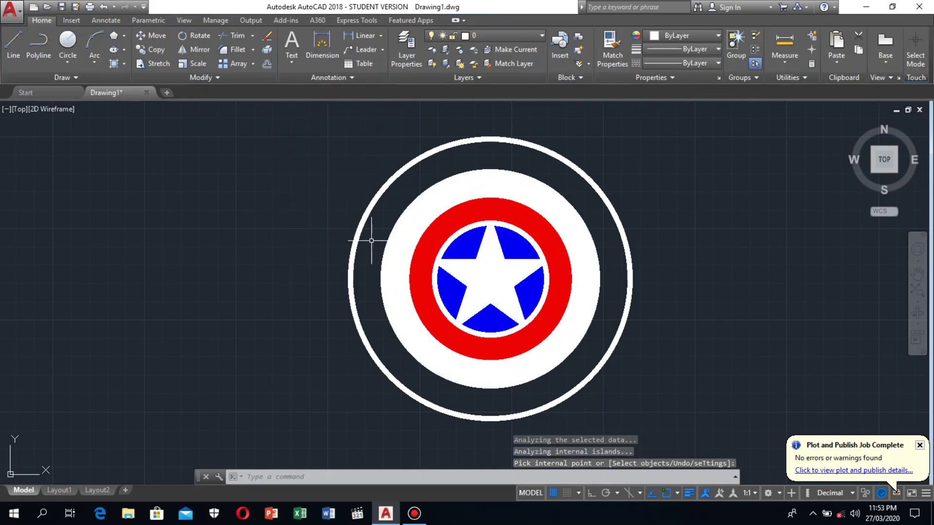
Hatch the outermost ring solid red
key("Return")
left_click(371, 240)
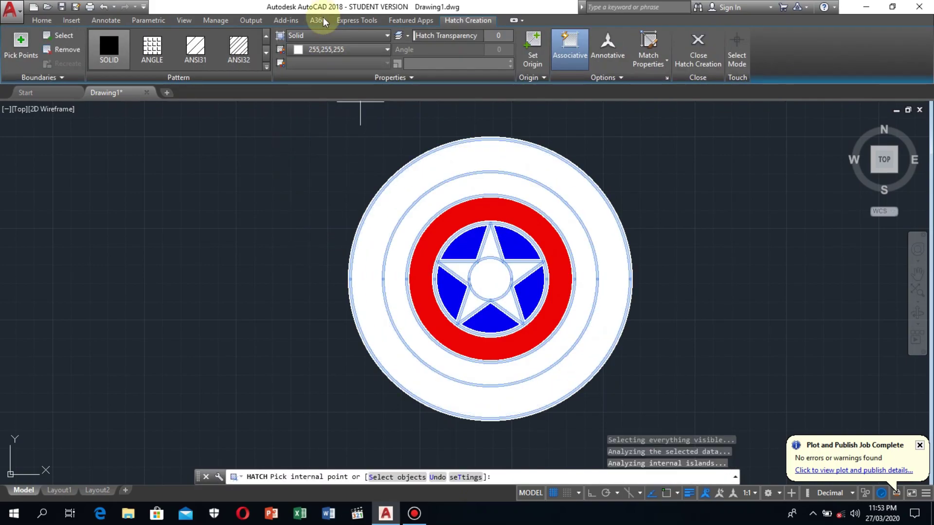
left_click(331, 49)
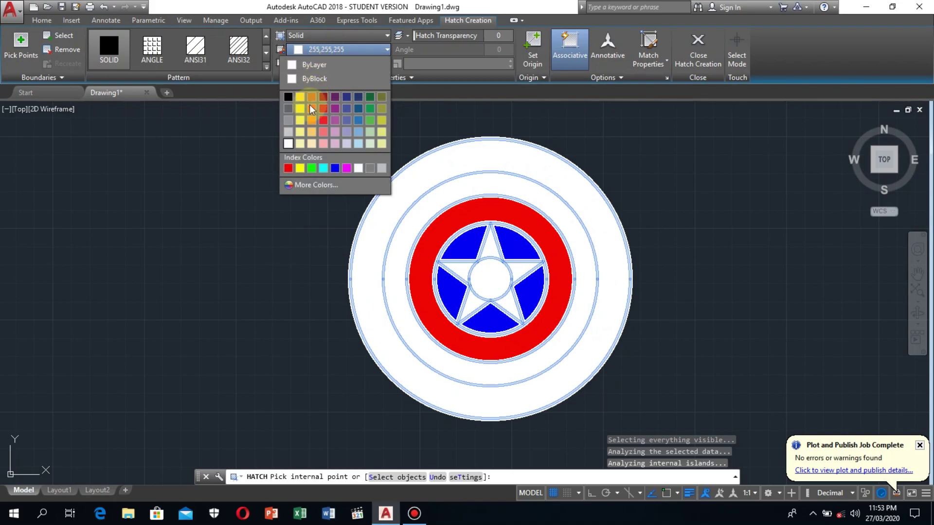
left_click(288, 168)
key("Return")
scroll(301, 199, "down", 2)
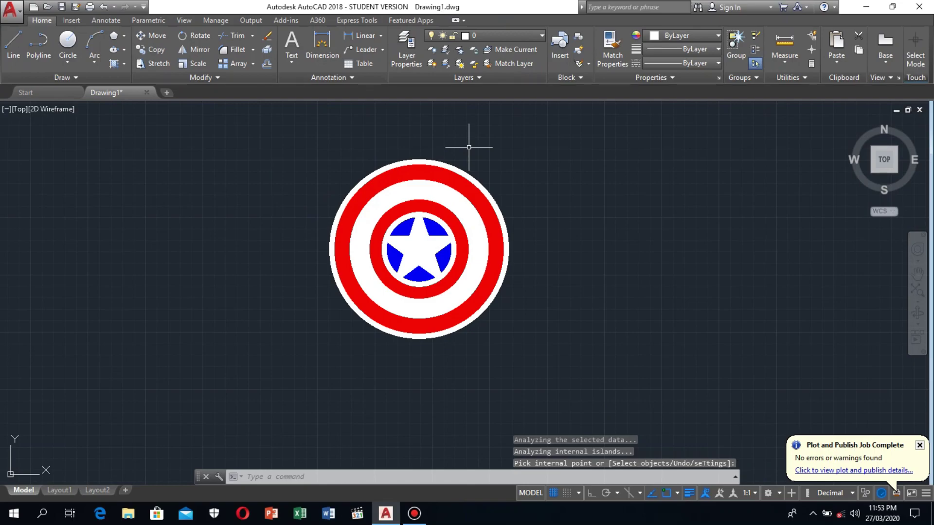
Plot the drawing with DWG To PDF.pc3 on ISO A2 paper, saving the default-named PDF
key("ctrl+p")
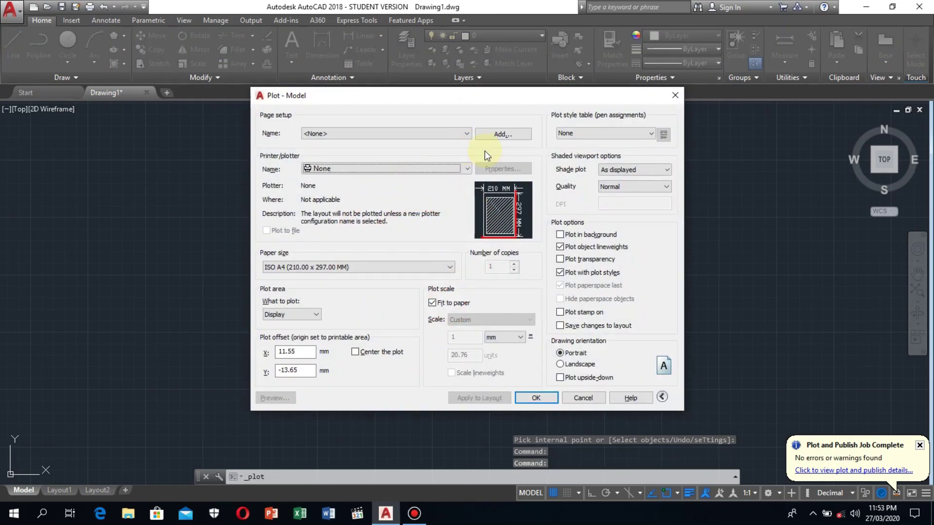
left_click(460, 168)
left_click(339, 293)
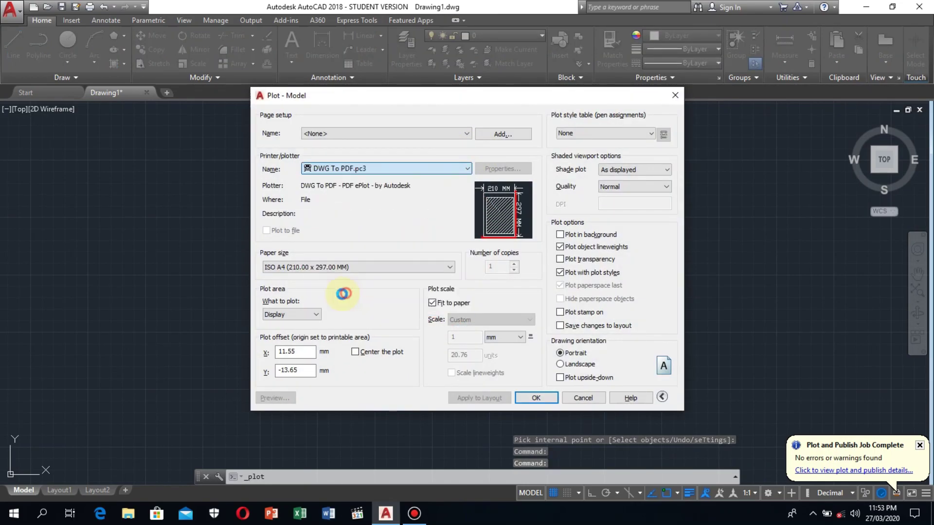
left_click(327, 267)
scroll(321, 285, "up", 4)
scroll(301, 285, "up", 2)
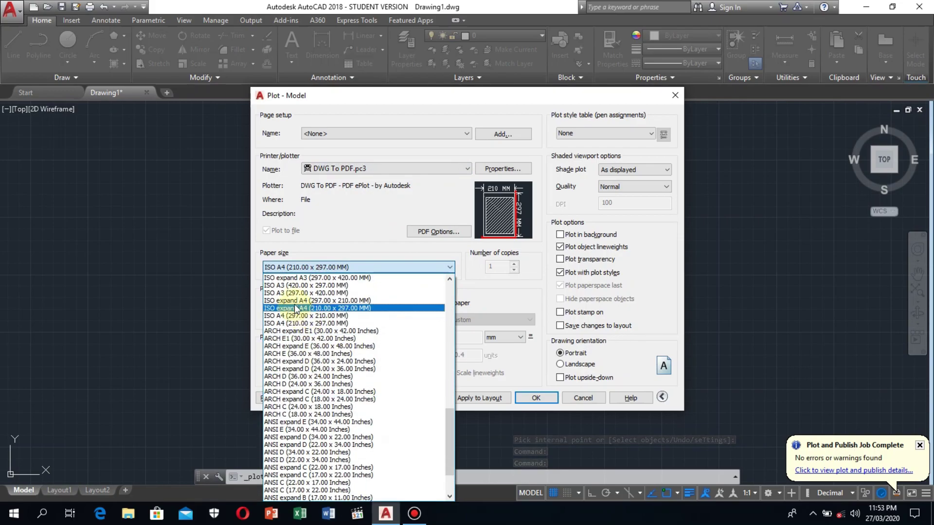
left_click(287, 280)
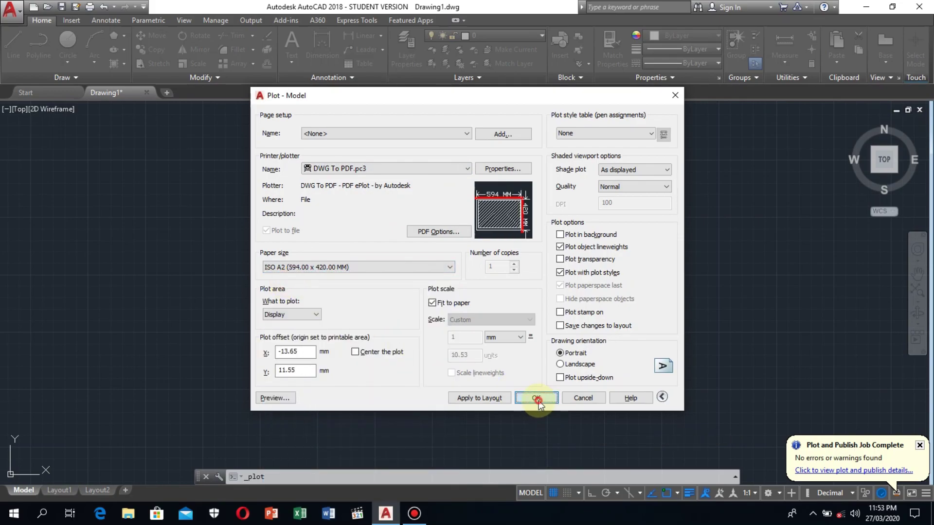
left_click(537, 399)
type("Cap")
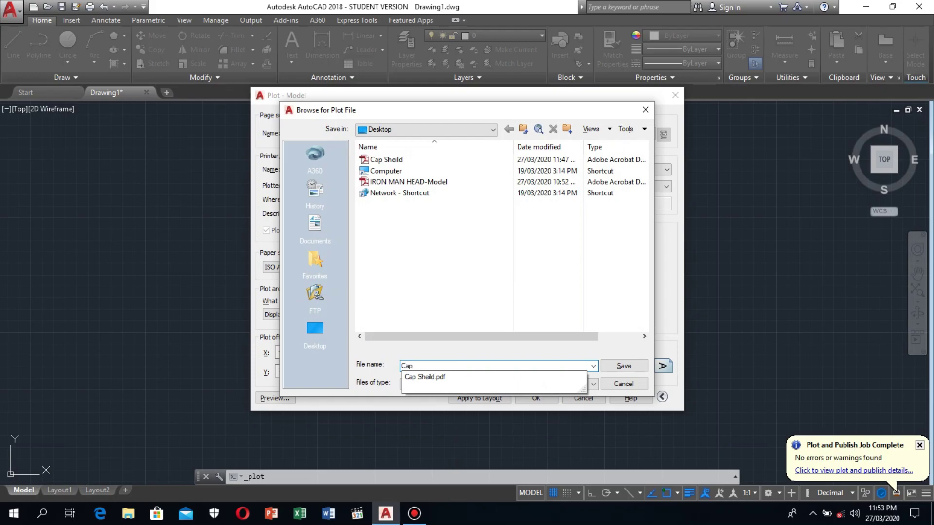
key("ctrl+z")
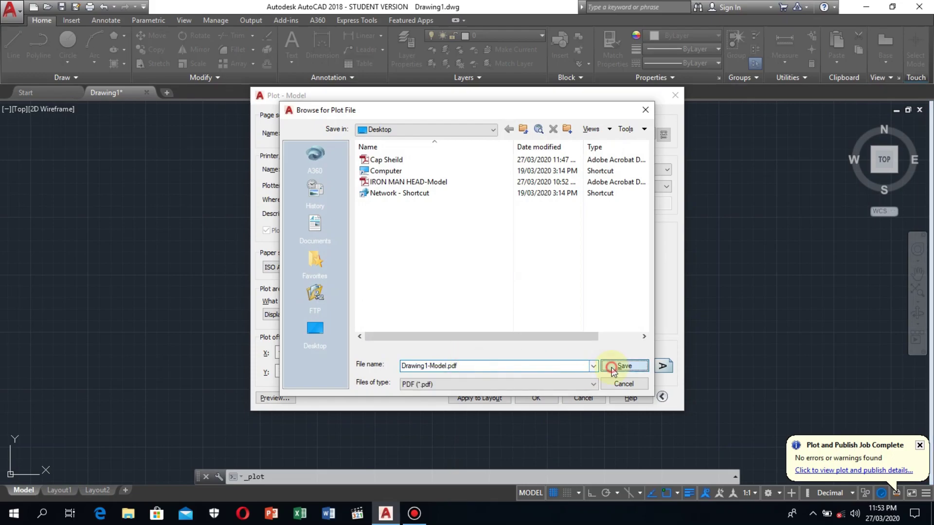
left_click(611, 367)
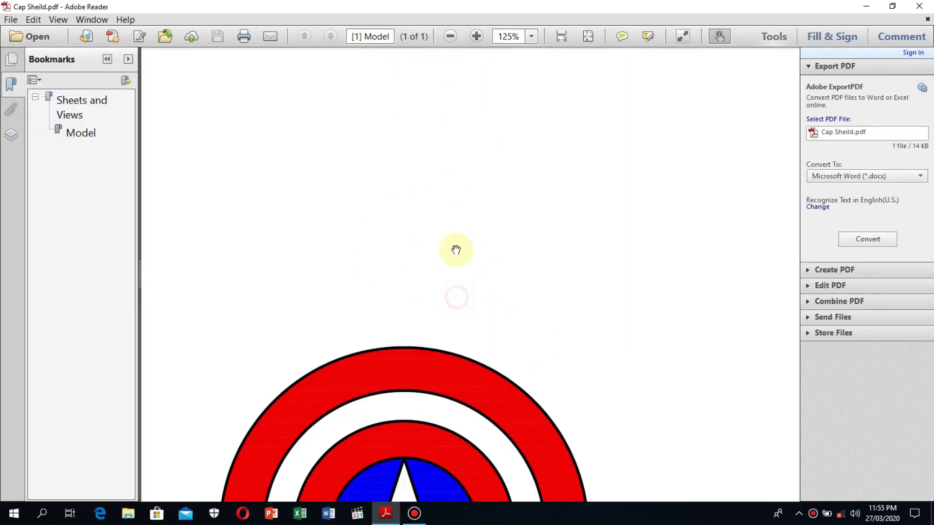
Scroll Cap Sheild.pdf in Adobe Reader until the whole coloured shield shows
scroll(461, 195, "down", 1)
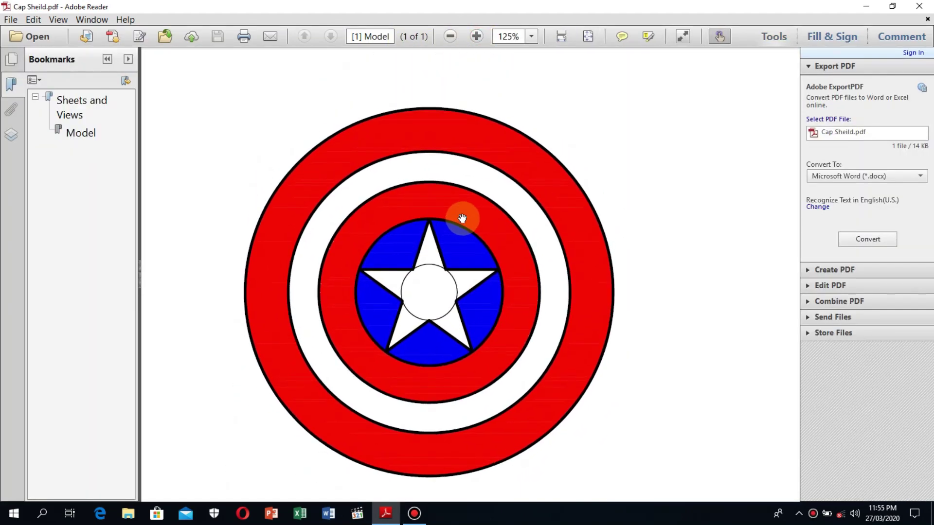